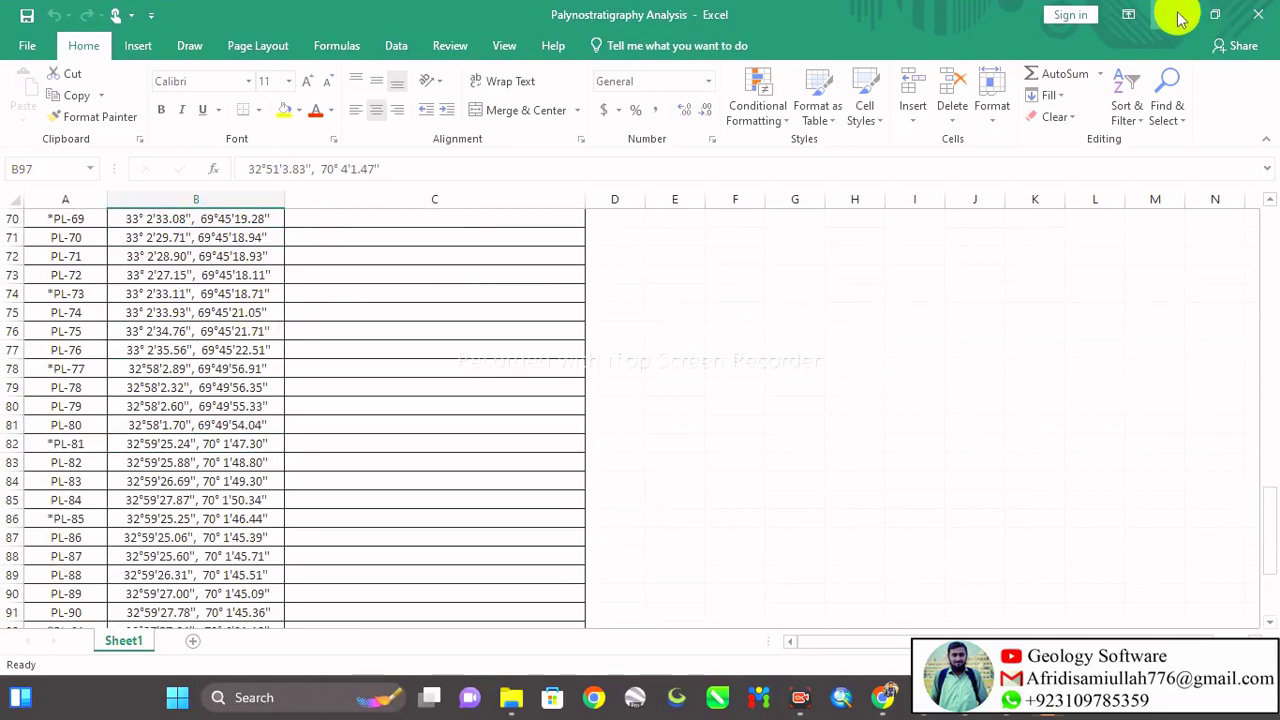
Step: Switch to Google Earth Pro and bring the Middle East and South Asia into close view on the globe
left_click(1178, 15)
left_click(634, 697)
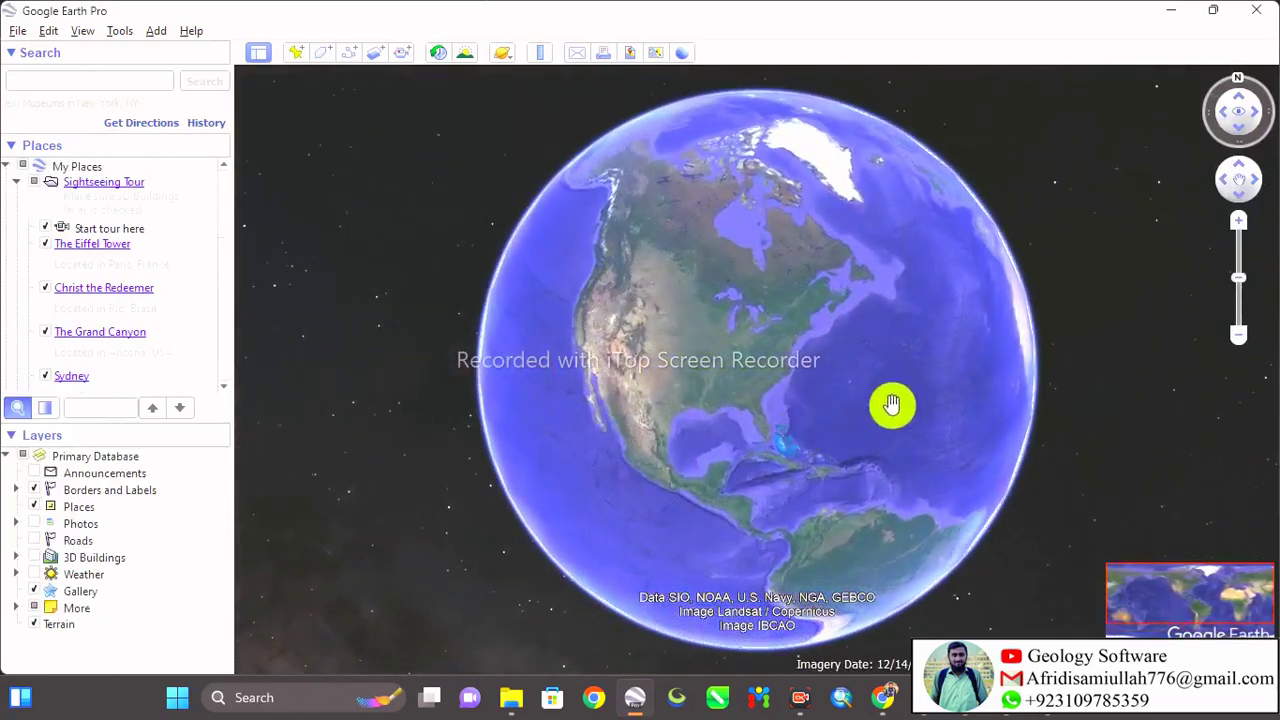
left_click_drag(894, 406, 549, 371)
left_click_drag(887, 420, 494, 374)
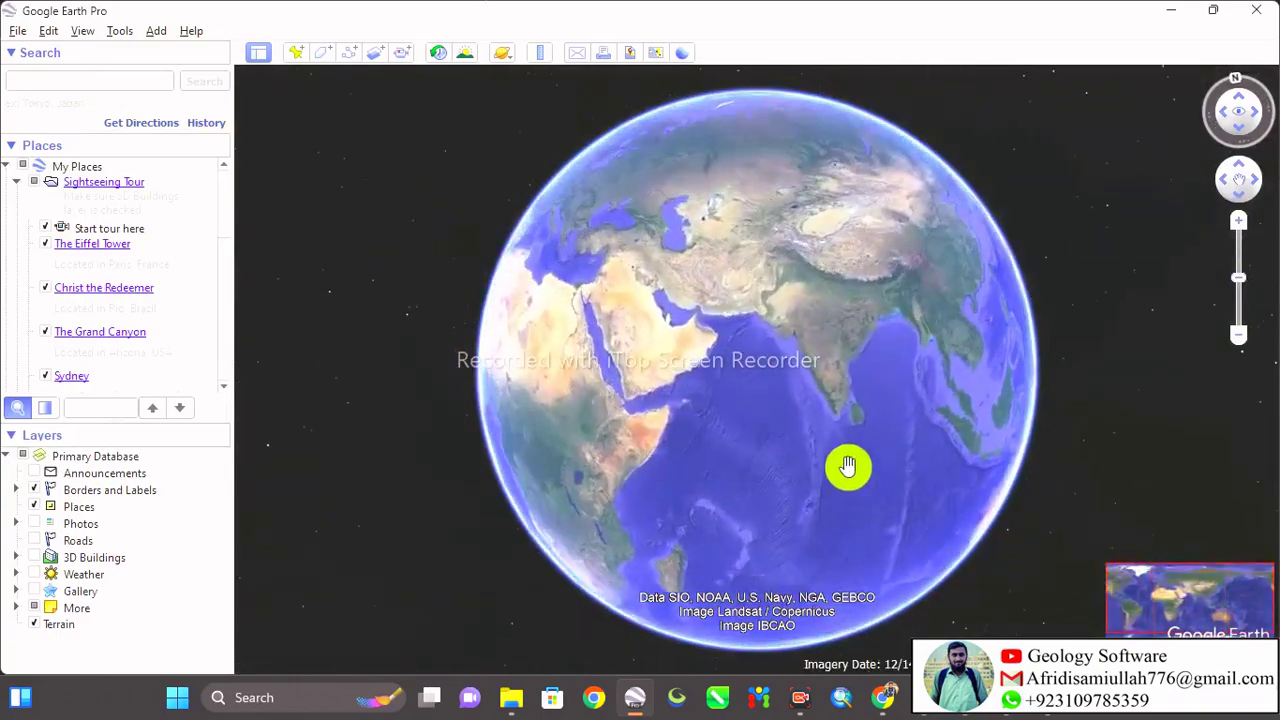
scroll(791, 297, "up", 5)
mouse_move(781, 358)
left_mouse_down()
mouse_move(780, 586)
mouse_move(786, 471)
left_mouse_up()
scroll(786, 471, "up", 3)
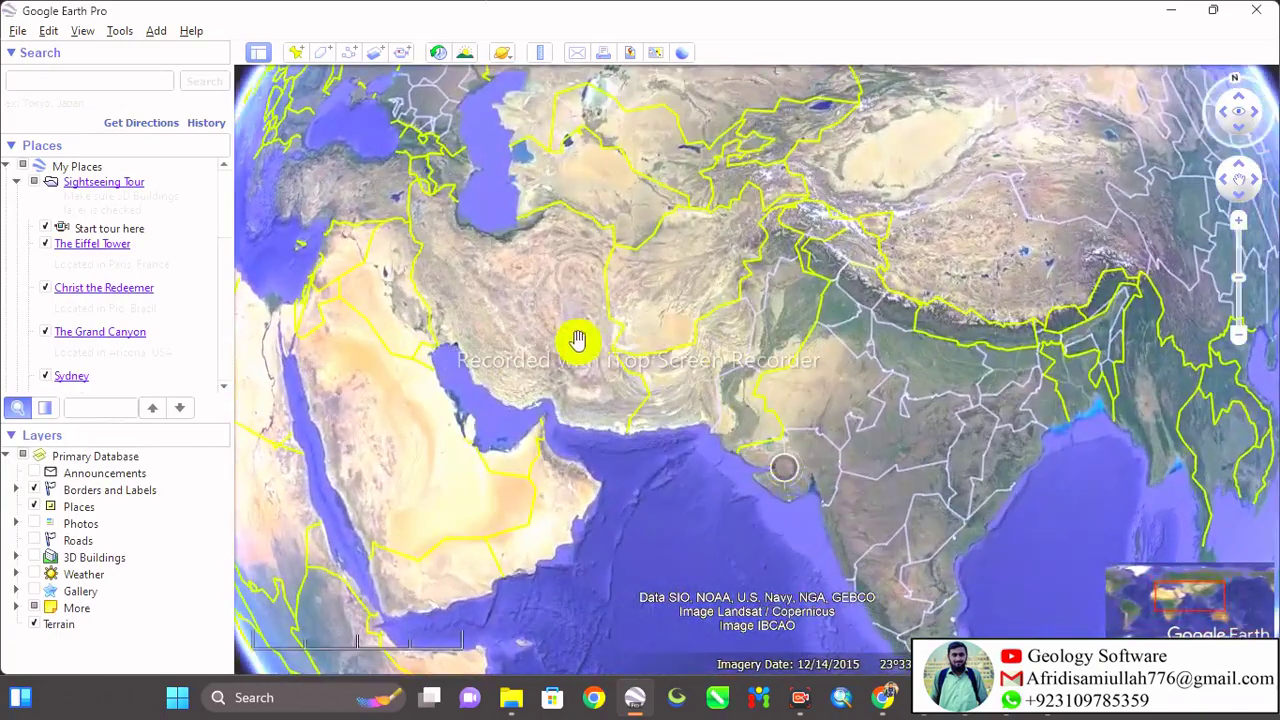
left_click_drag(578, 340, 600, 437)
Step: Hide the Borders and Labels layer and the Places layer on the globe
left_click(33, 490)
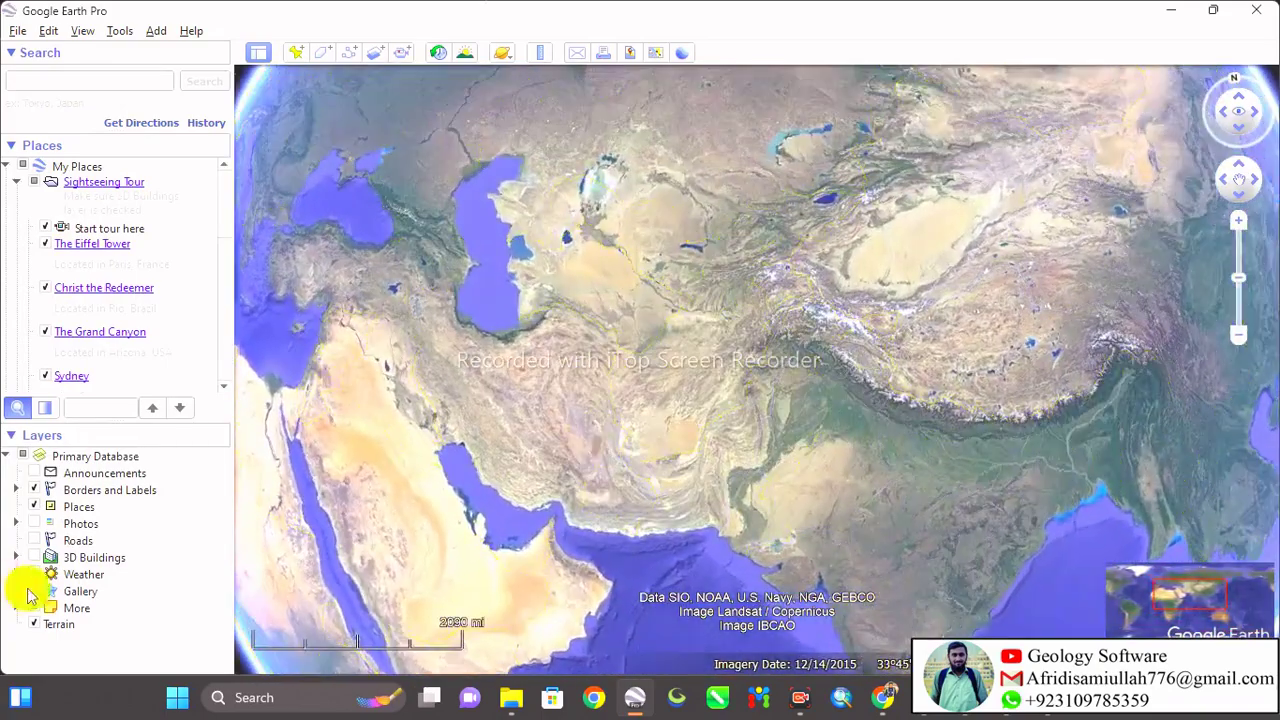
left_click(30, 490)
left_click(34, 490)
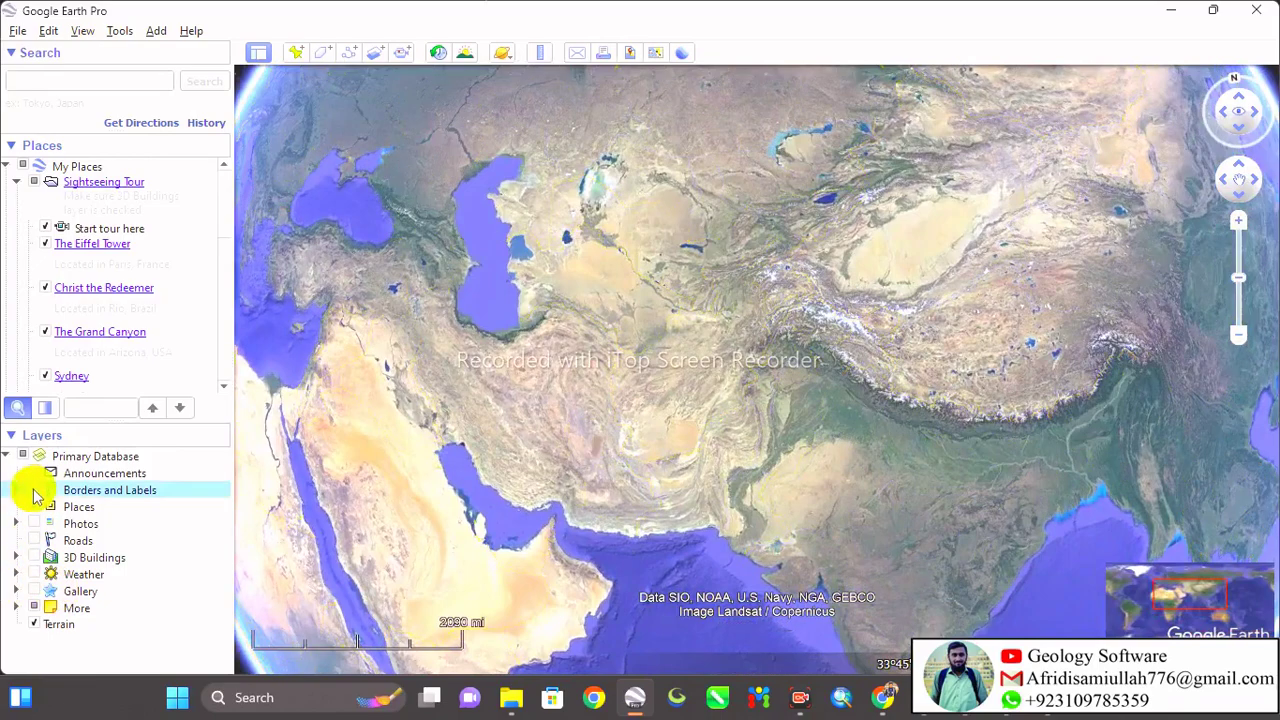
left_click(35, 507)
scroll(930, 440, "up", 8)
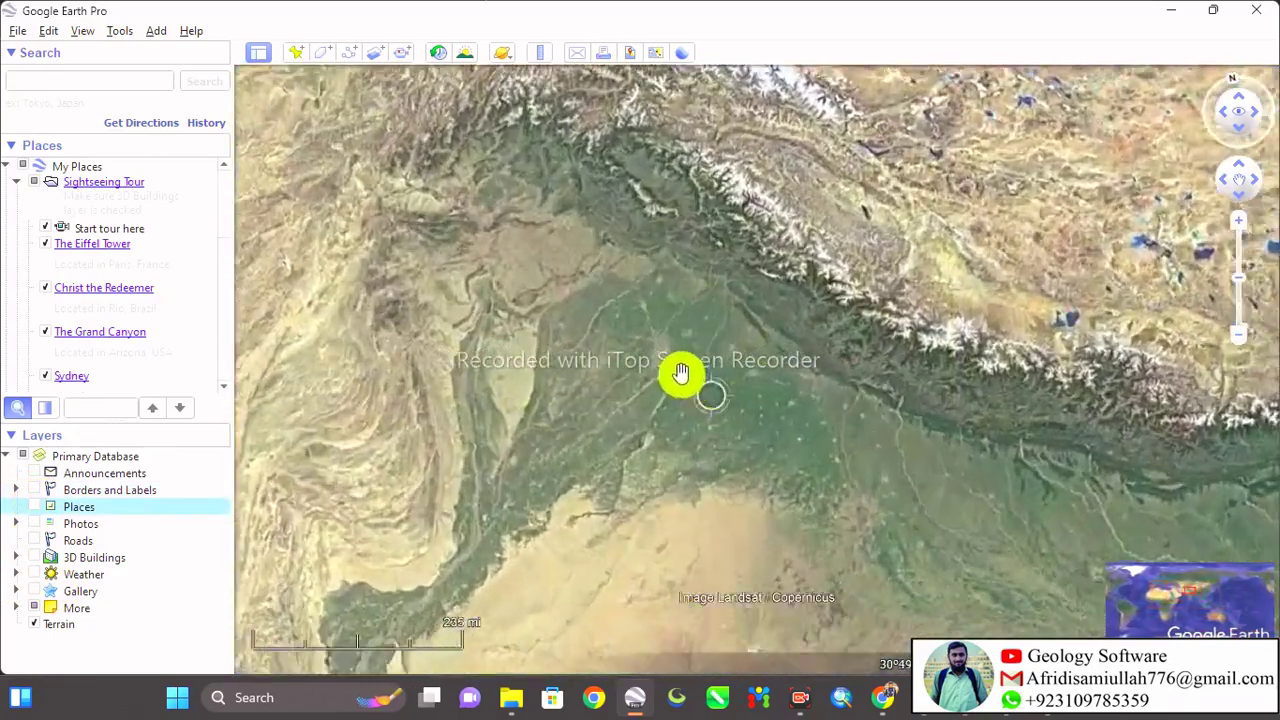
left_click_drag(681, 374, 1026, 380)
scroll(834, 382, "down", 3)
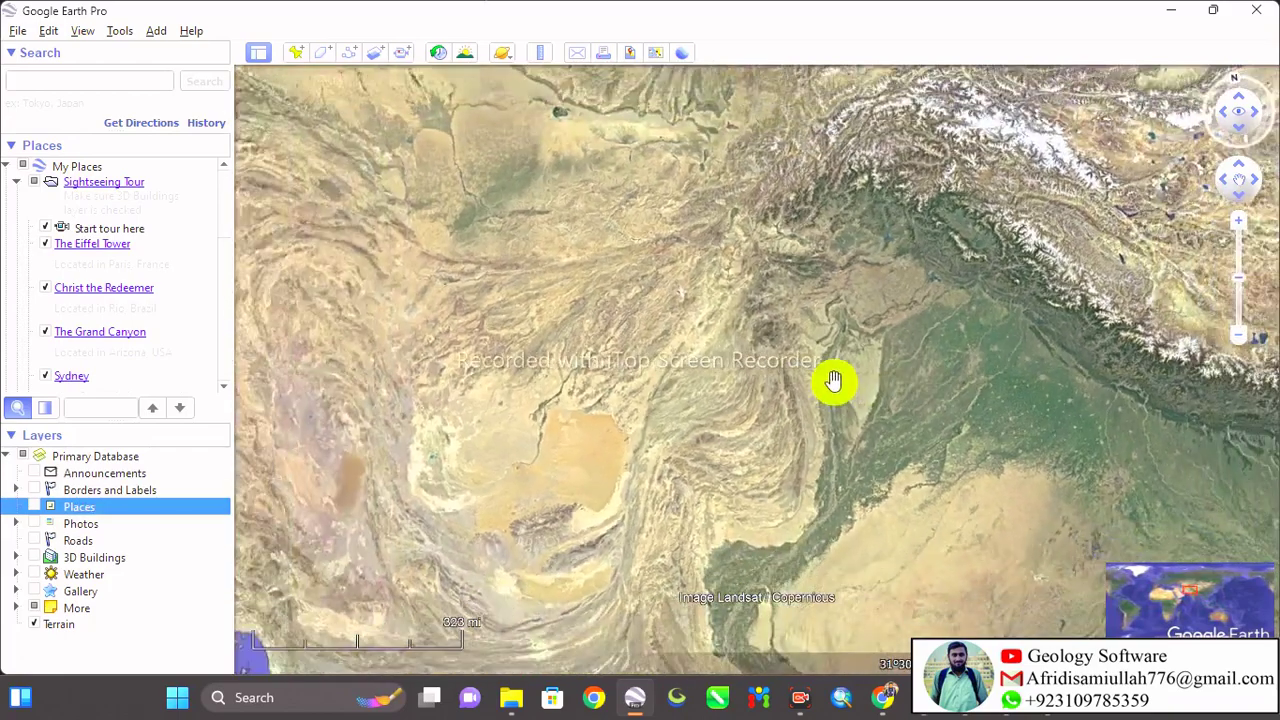
mouse_move(833, 379)
left_mouse_down()
mouse_move(843, 471)
mouse_move(820, 408)
mouse_move(817, 423)
mouse_move(834, 377)
left_mouse_up()
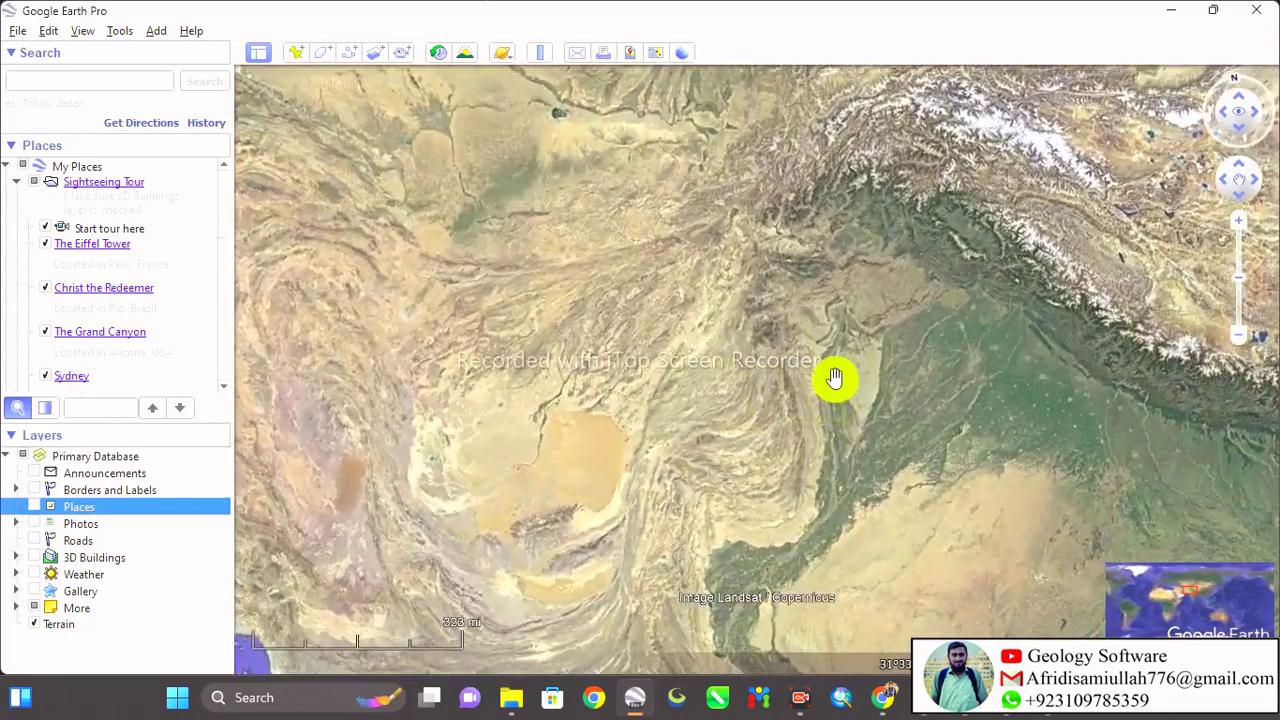
scroll(834, 365, "up", 2)
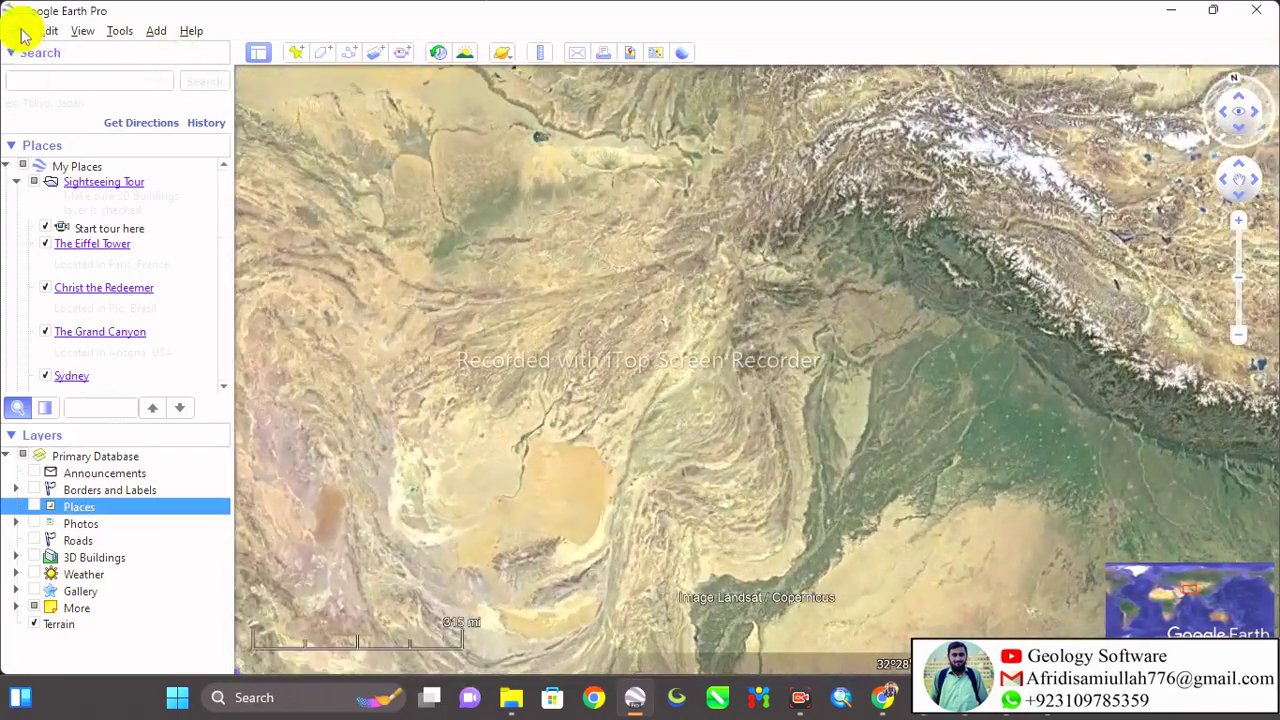
left_click(20, 33)
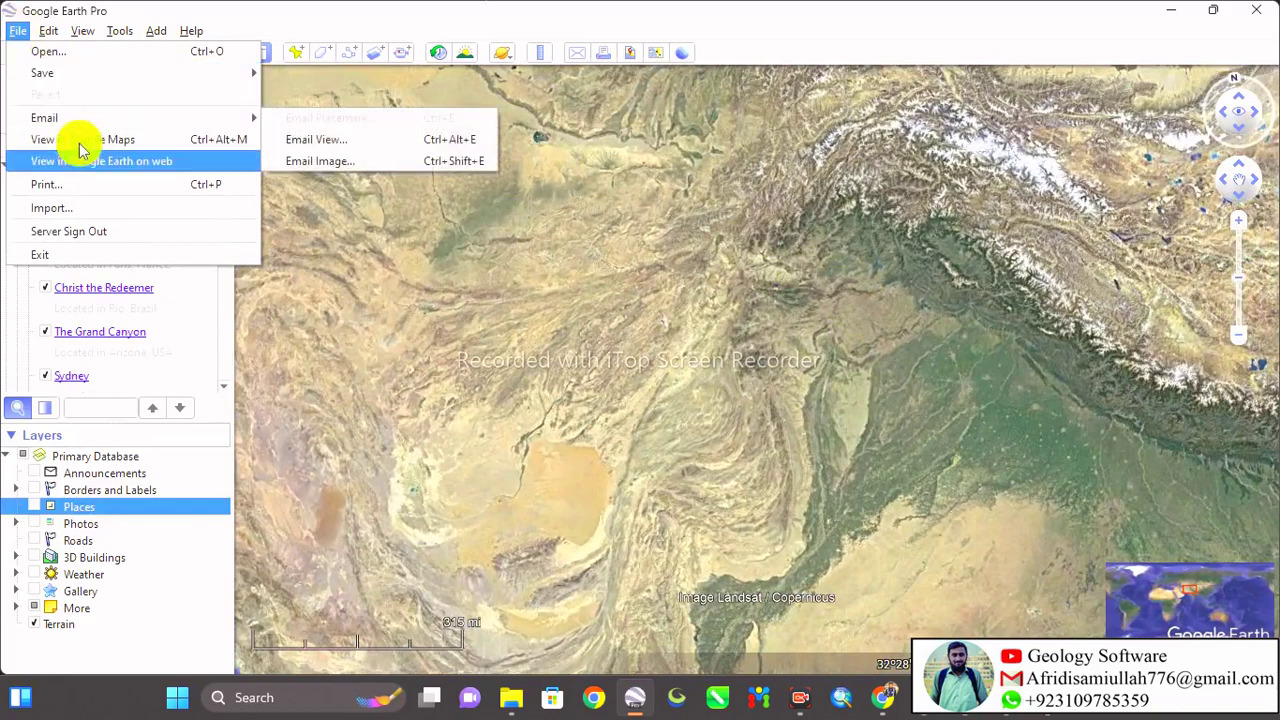
left_click(90, 210)
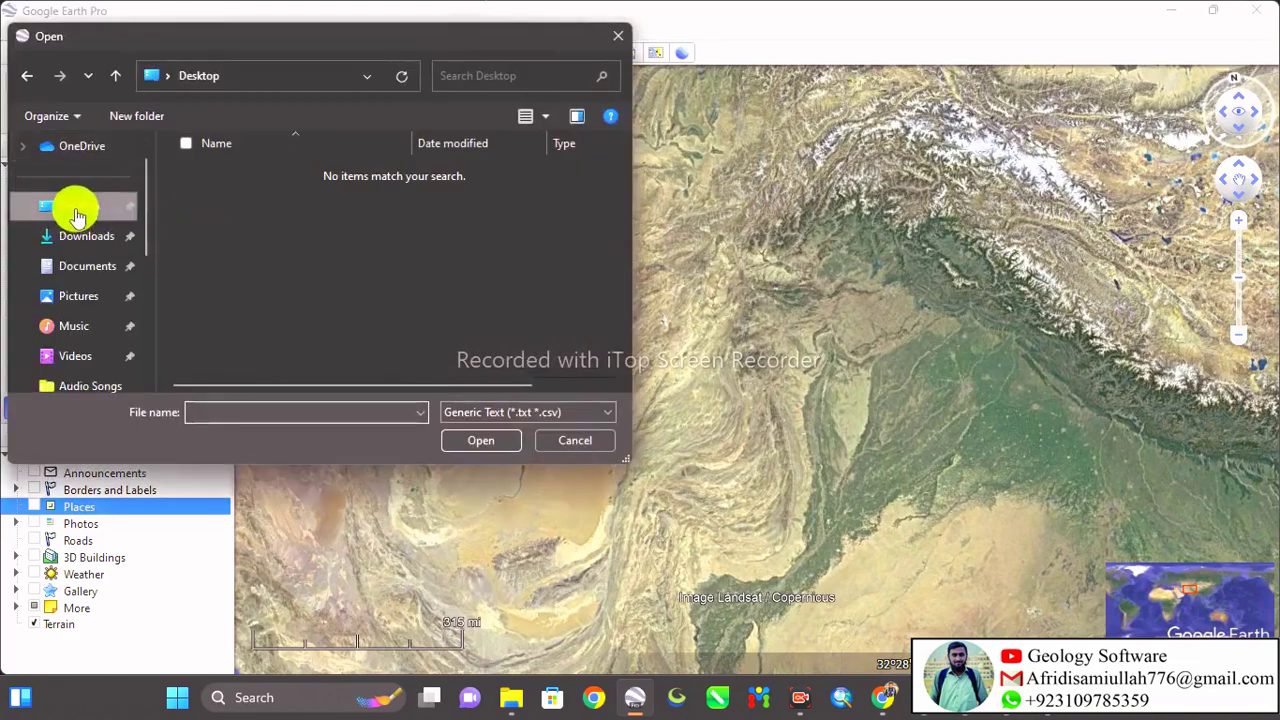
scroll(88, 227, "up", 1)
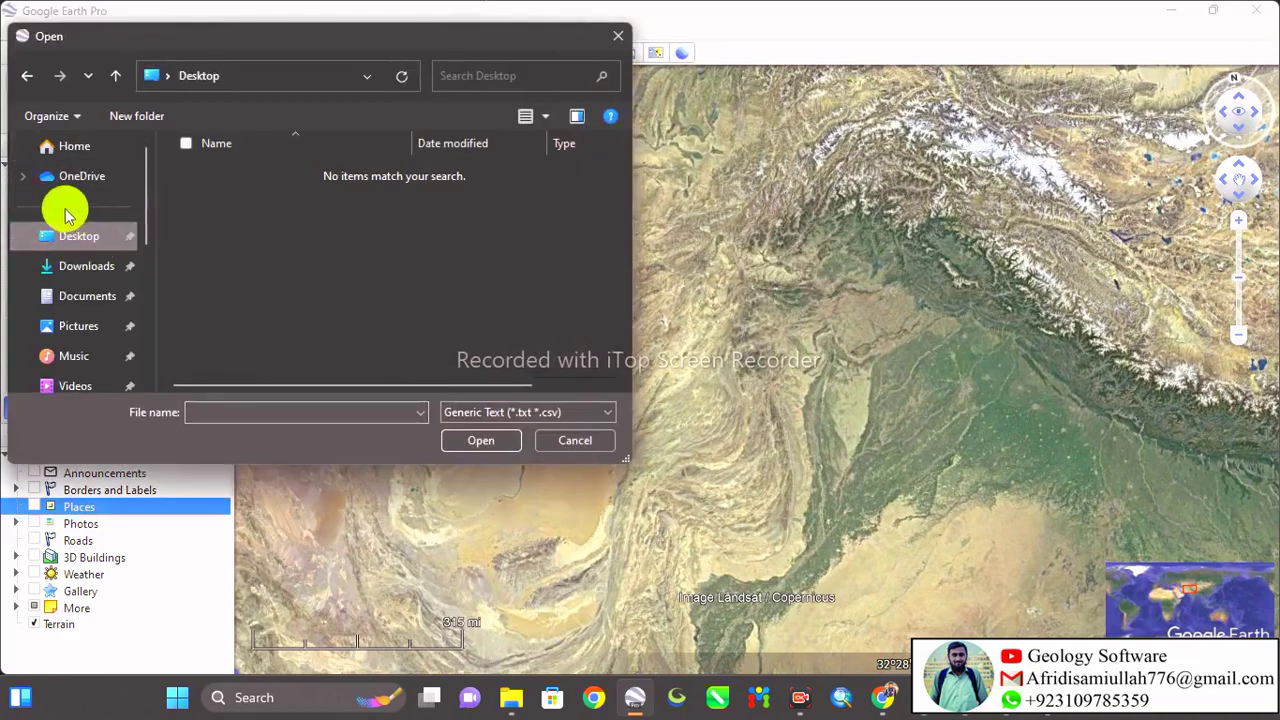
scroll(66, 216, "down", 1)
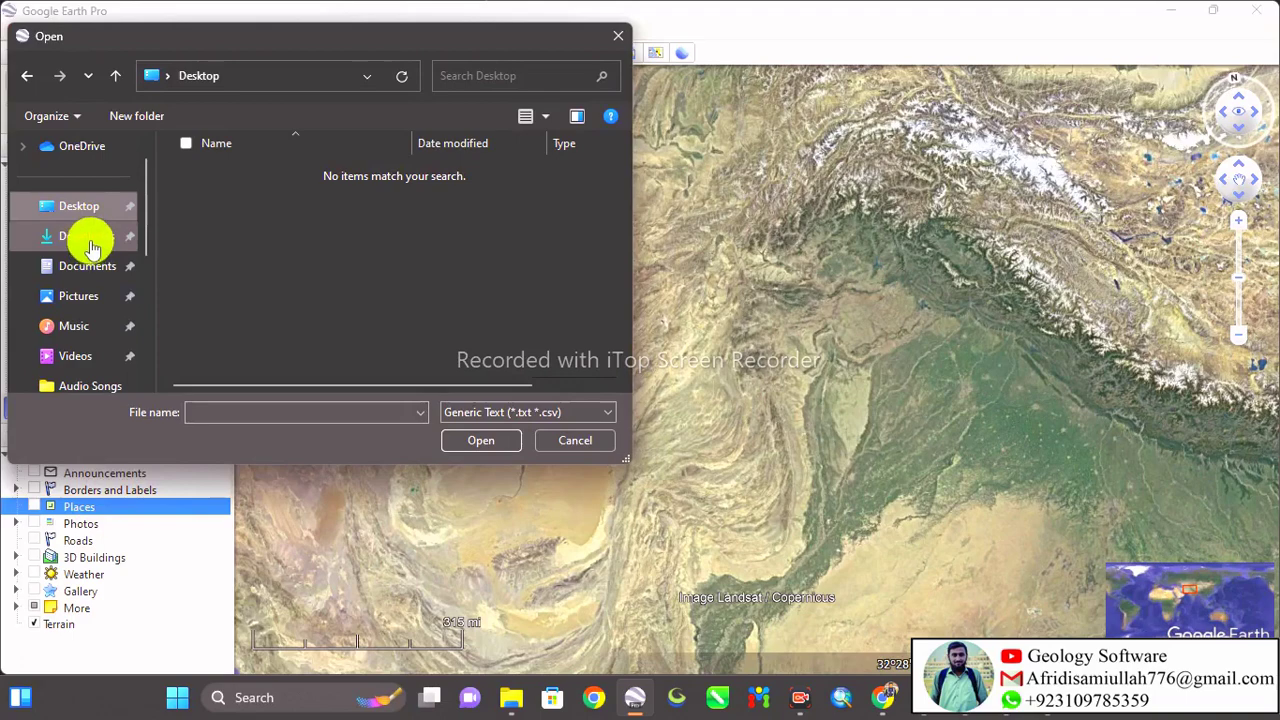
left_click(90, 244)
left_click(86, 210)
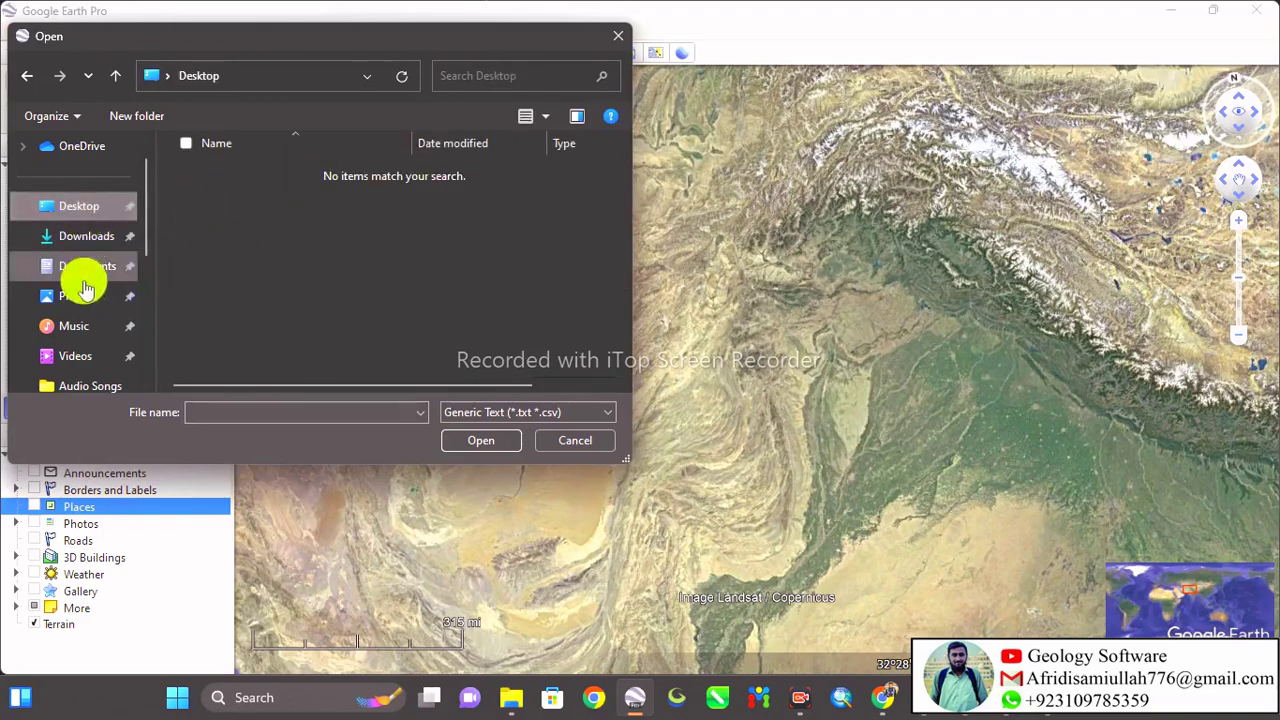
scroll(82, 280, "down", 1)
key("Escape")
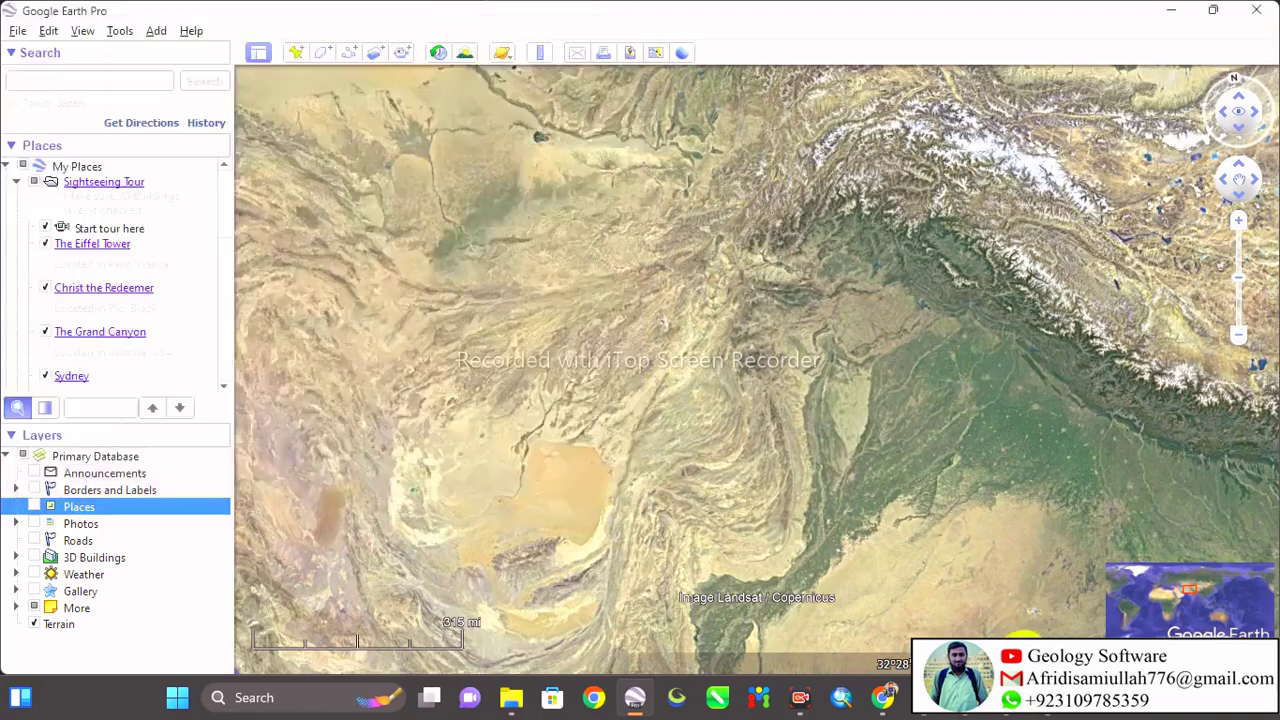
left_click(17, 32)
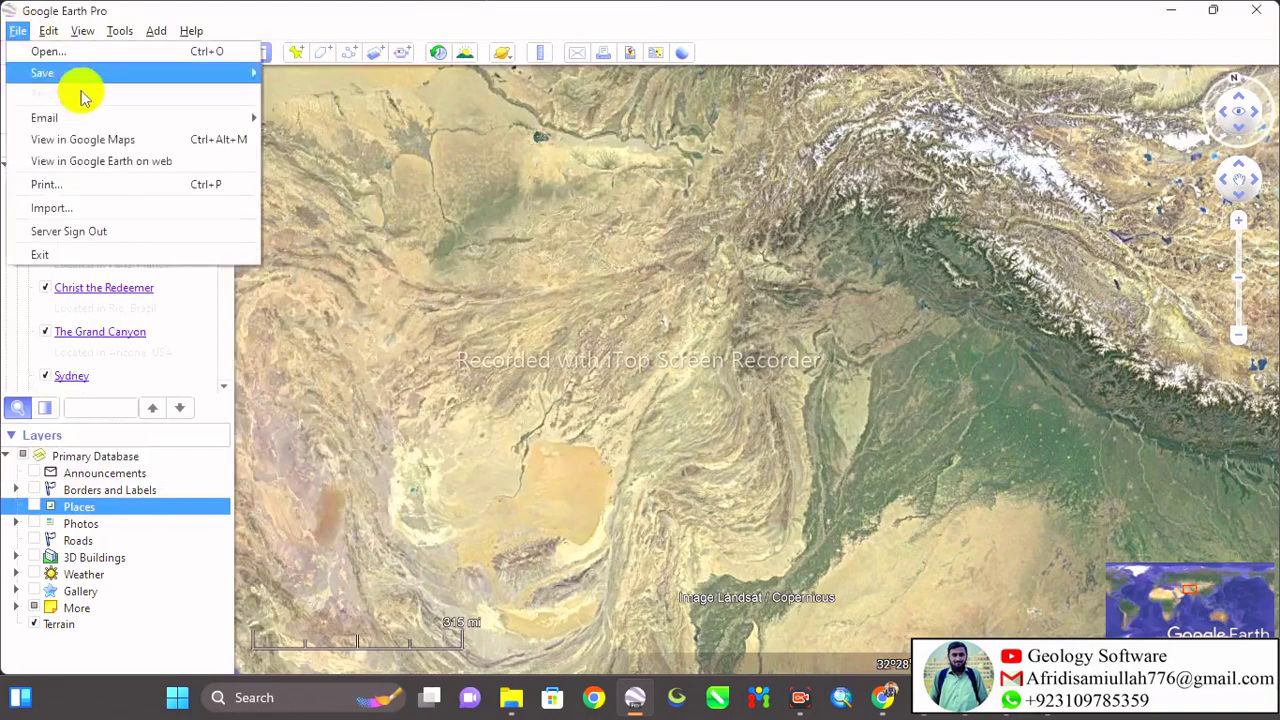
left_click(114, 210)
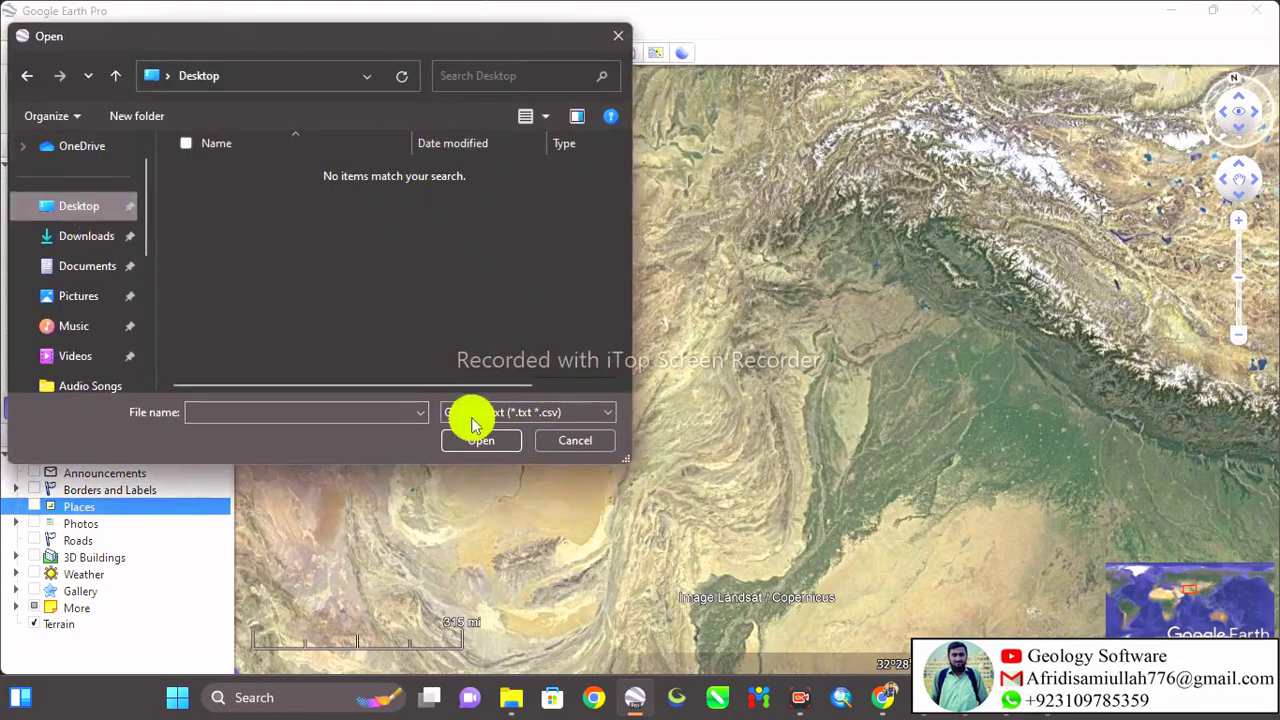
left_click(574, 438)
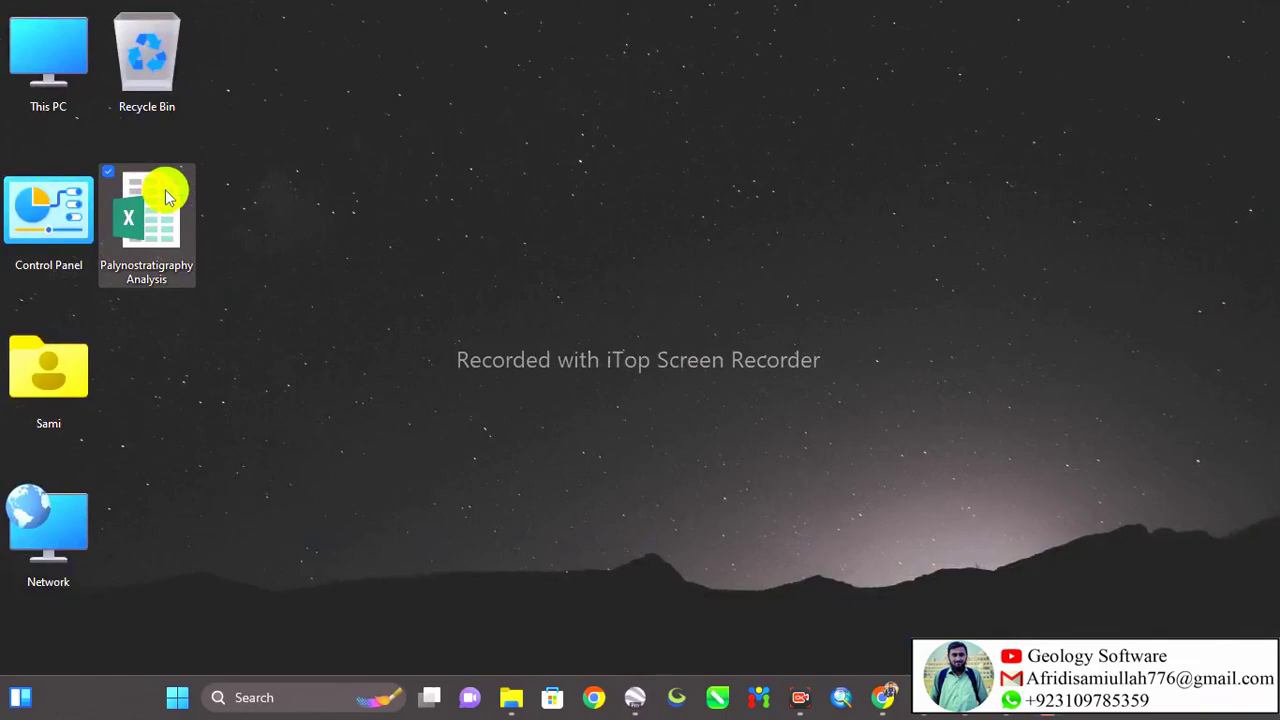
Step: Open the Palynostratigraphy Analysis workbook from the desktop and save a copy there in CSV (Comma delimited) format
double_click(165, 197)
scroll(207, 478, "up", 9)
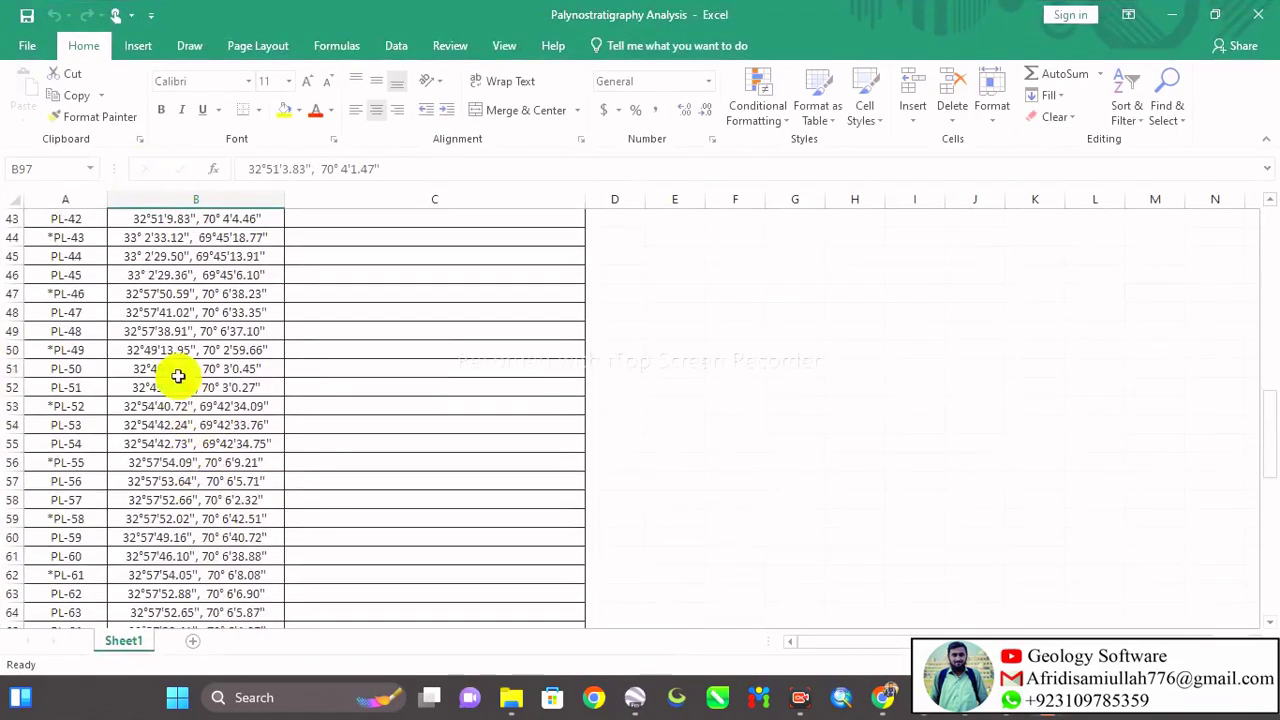
key("alt+f")
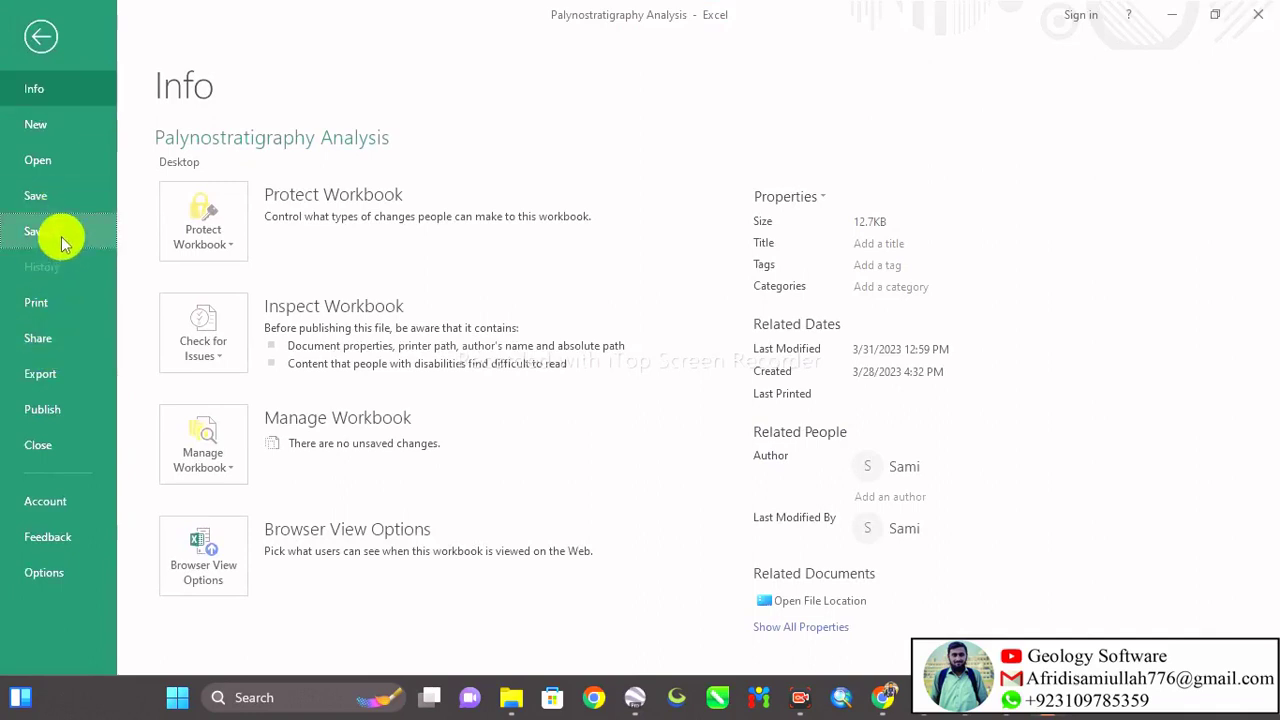
left_click(62, 243)
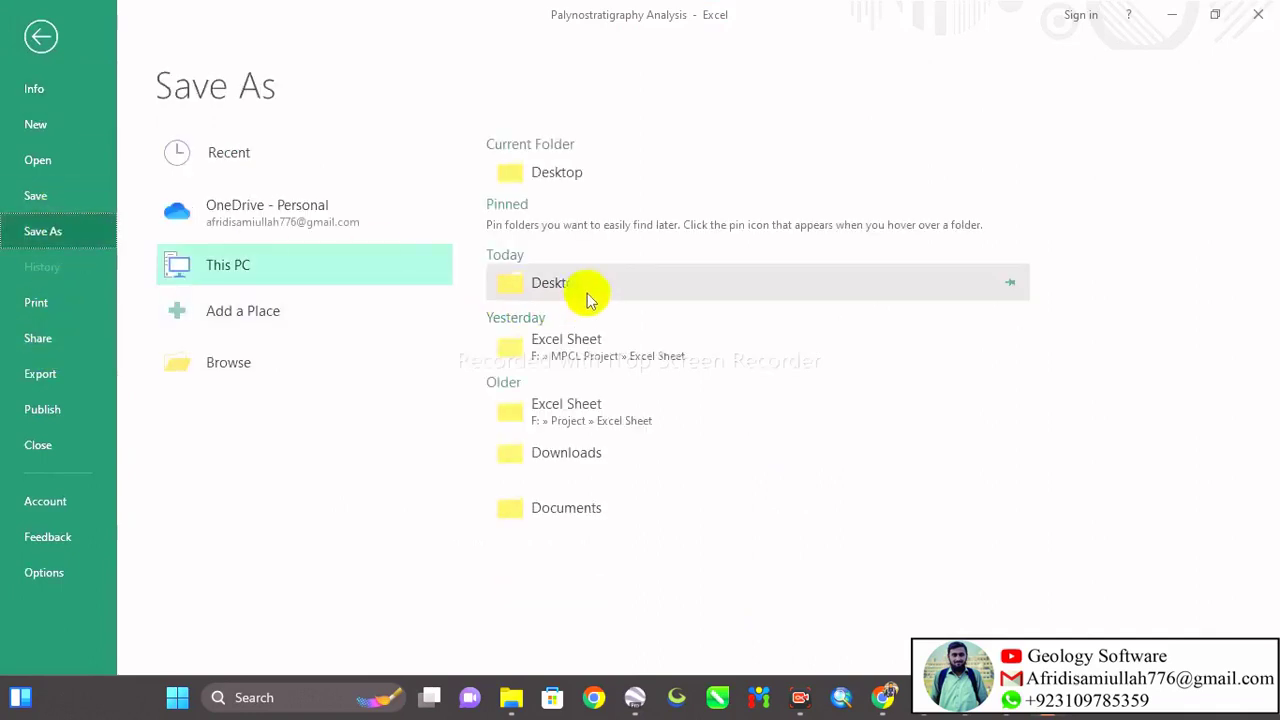
left_click(585, 288)
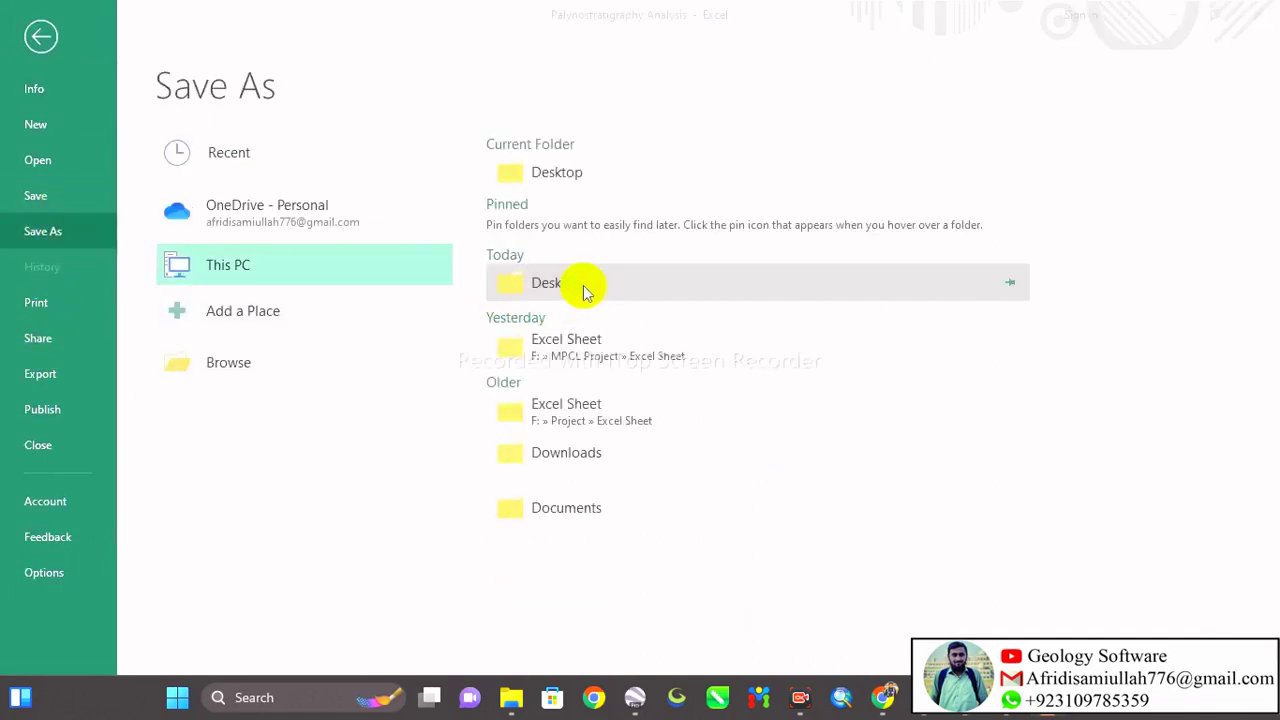
left_click(265, 348)
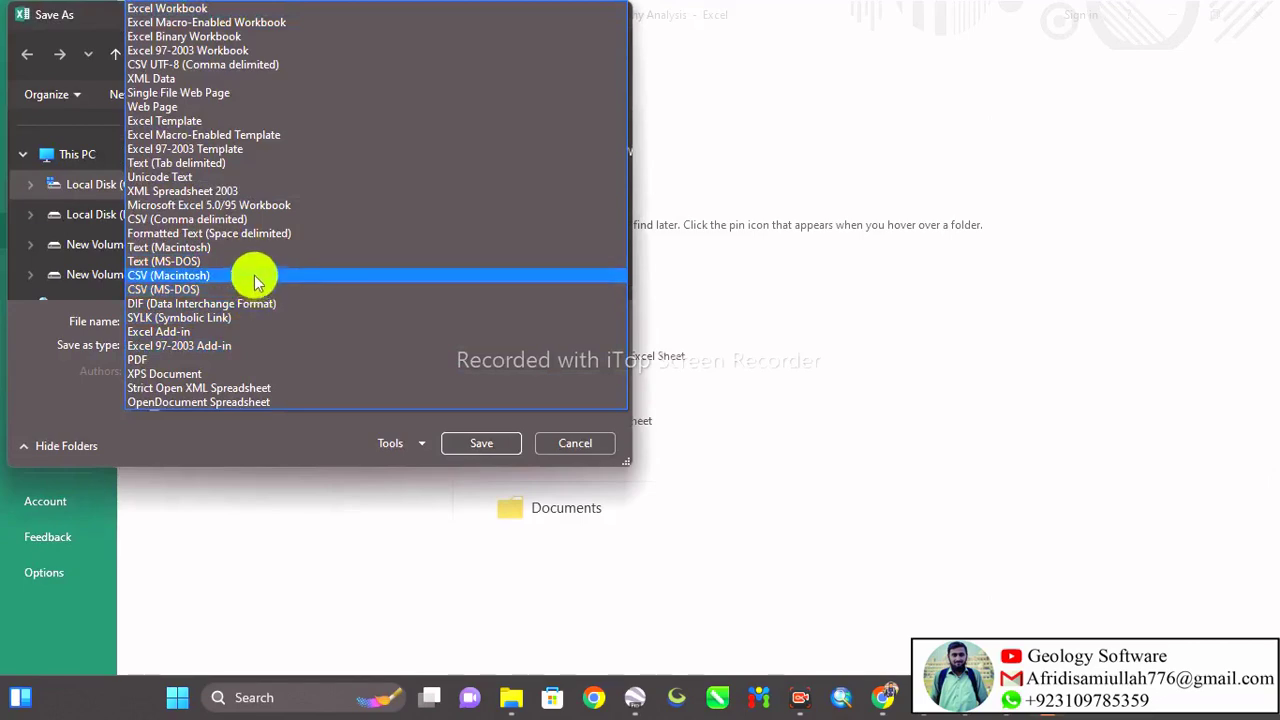
left_click(252, 219)
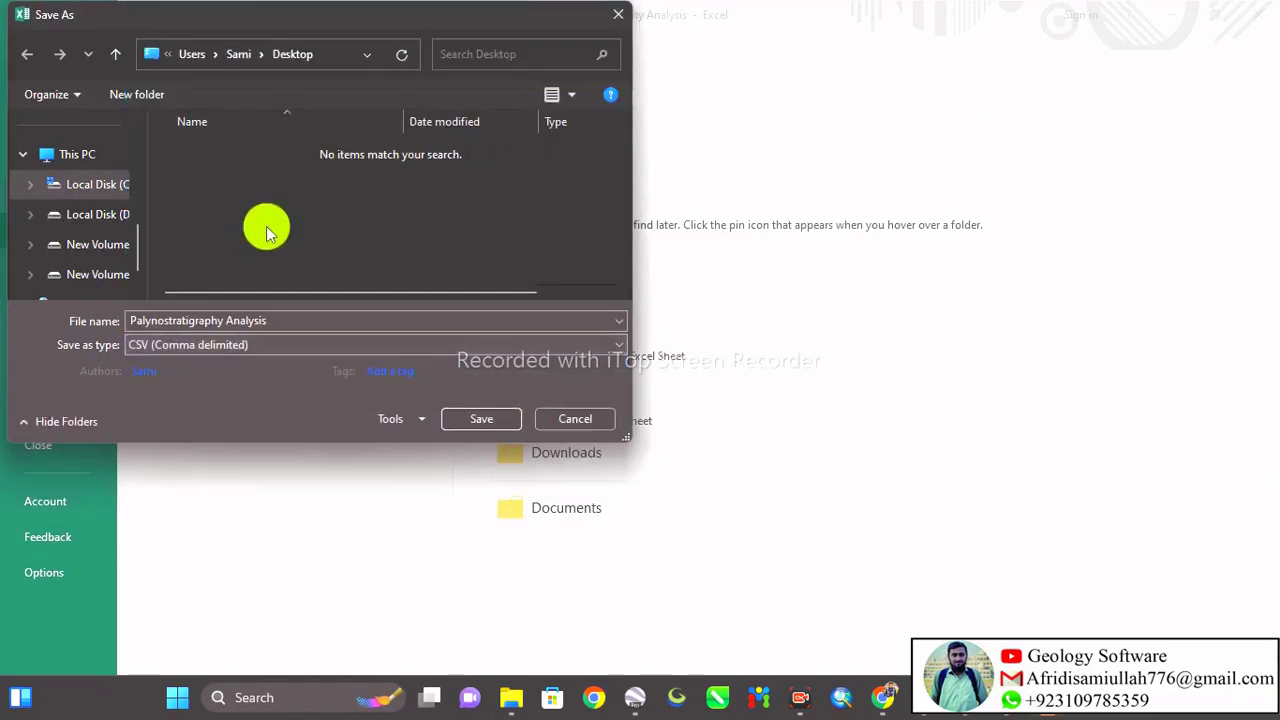
left_click(480, 440)
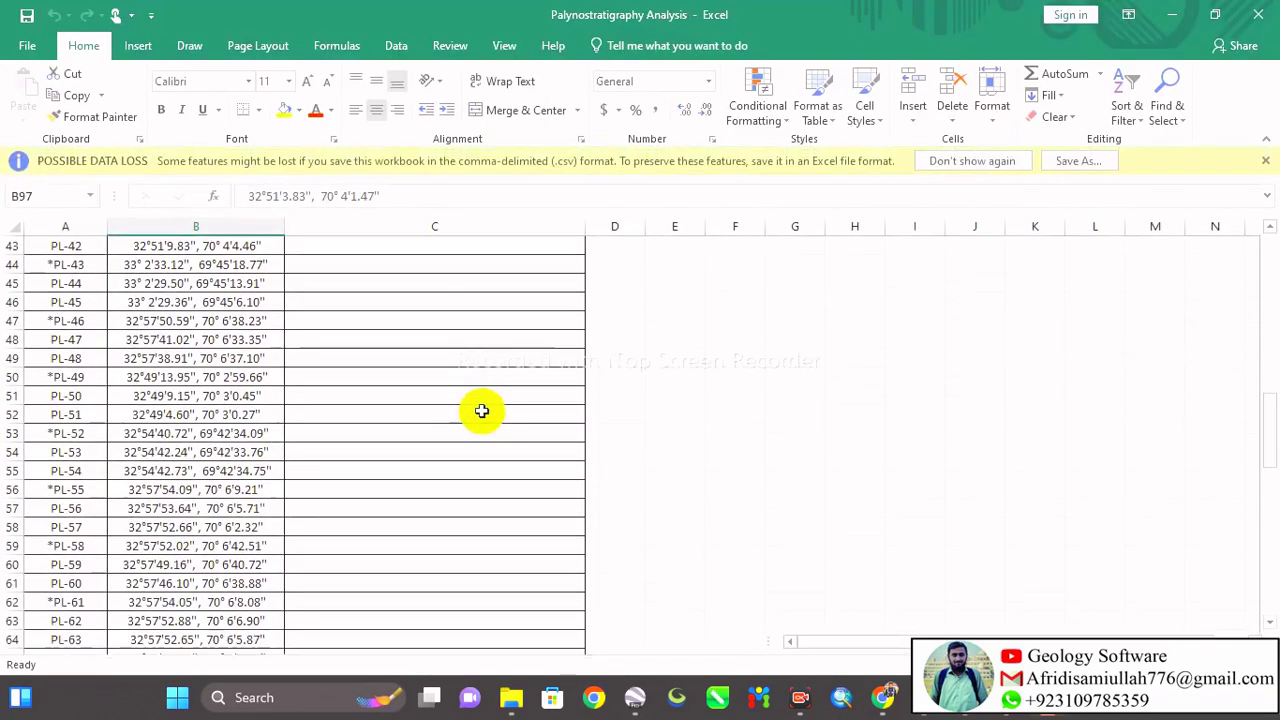
Step: Show the desktop and check for the new Palynostratigraphy Analysis CSV file
scroll(560, 414, "up", 4)
scroll(580, 414, "down", 3)
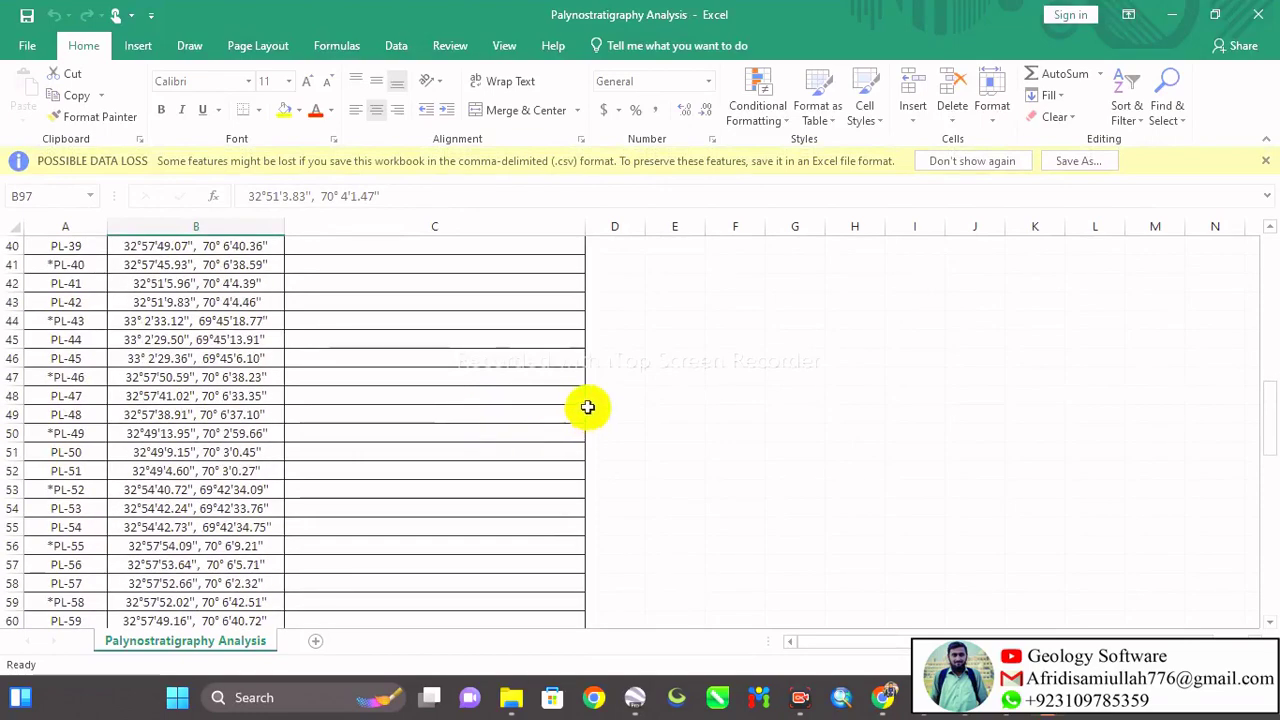
key("super+d")
left_click(188, 385)
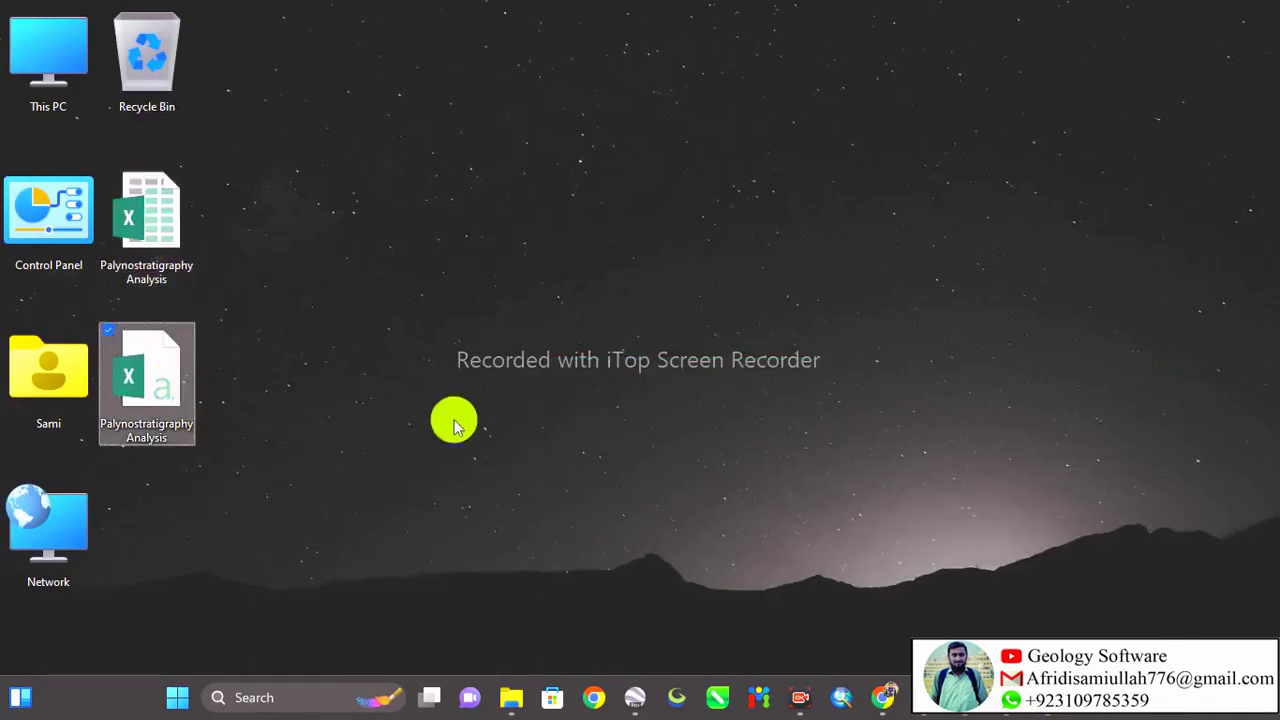
left_click(545, 465)
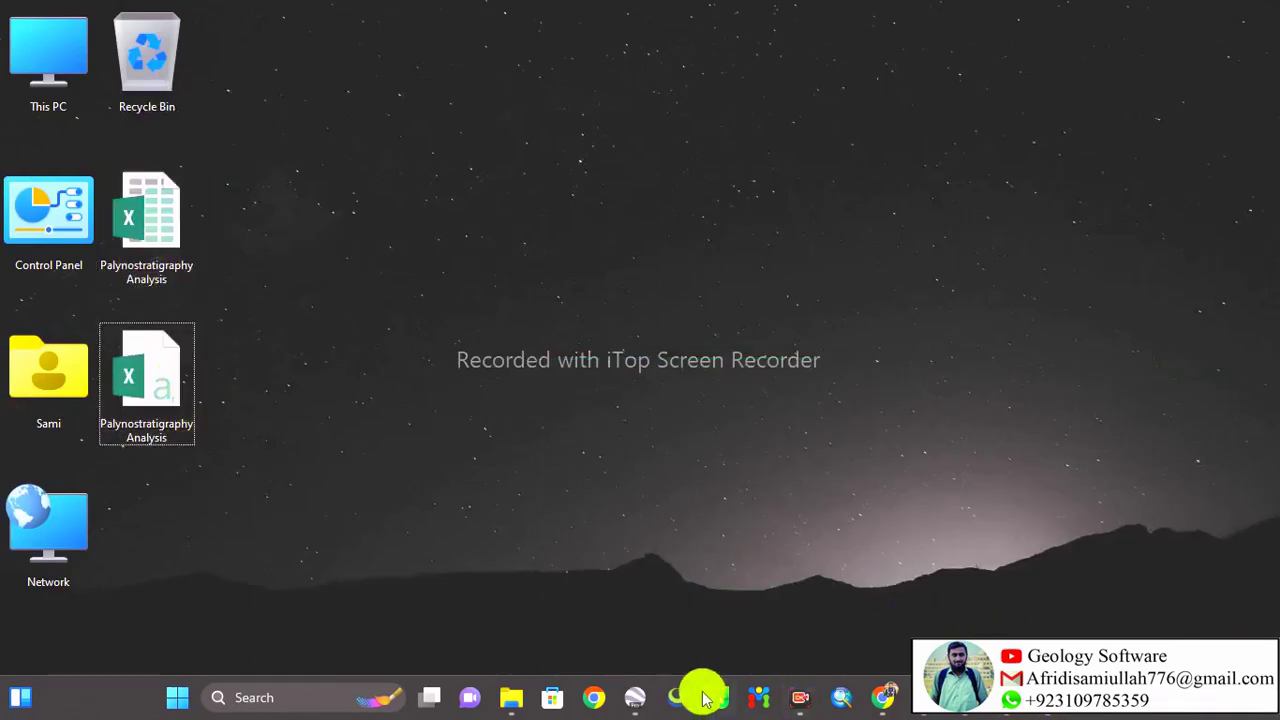
Step: Return to Google Earth Pro and import the Palynostratigraphy Analysis CSV file from the desktop
left_click(635, 697)
left_click(20, 32)
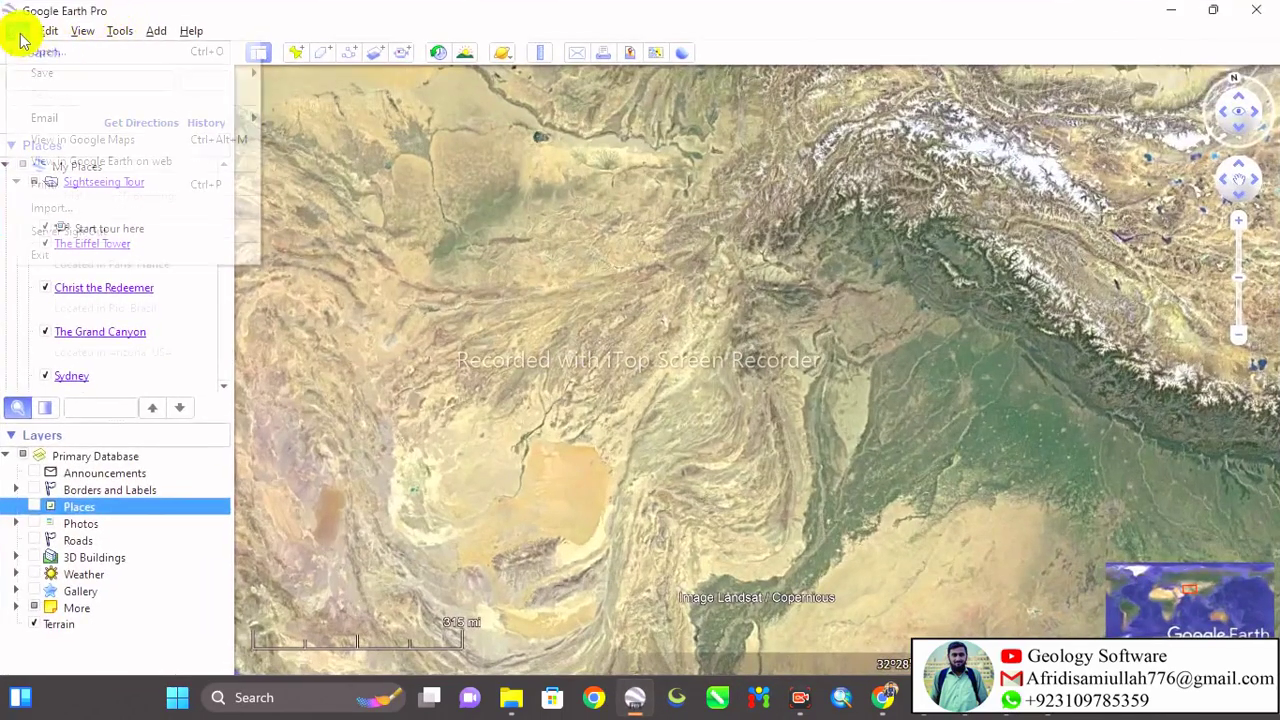
left_click(97, 208)
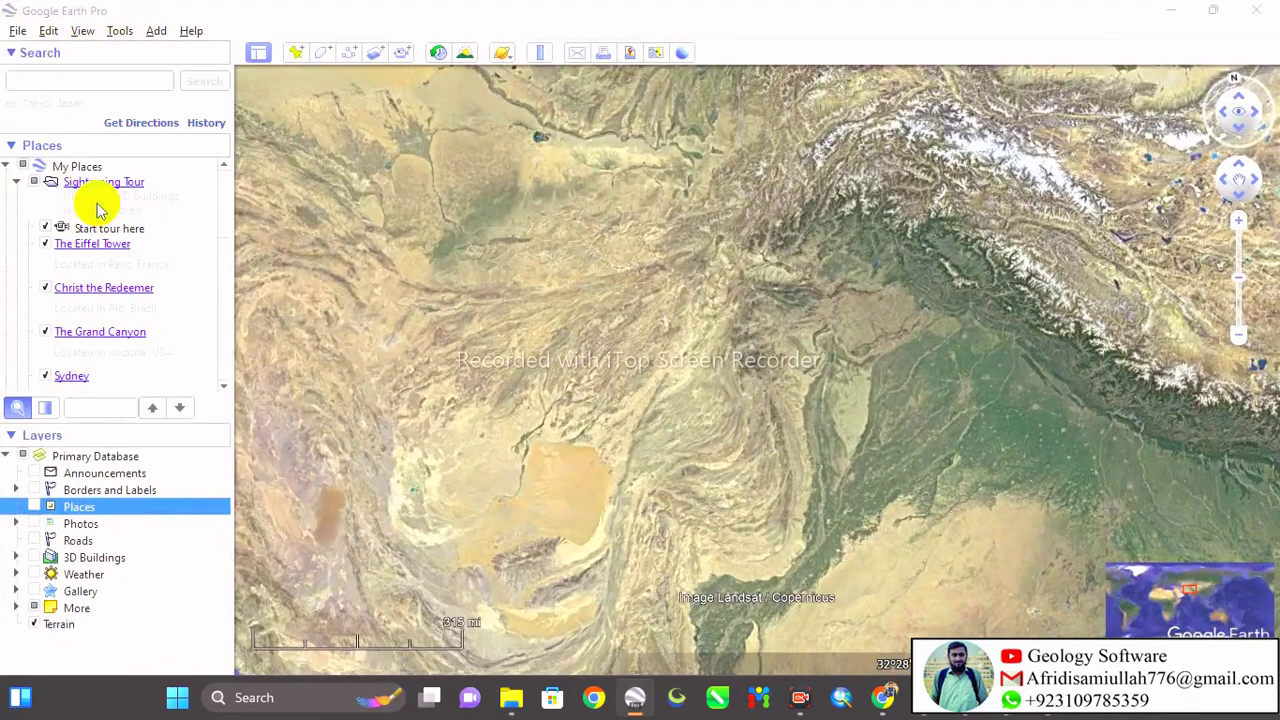
left_click(234, 173)
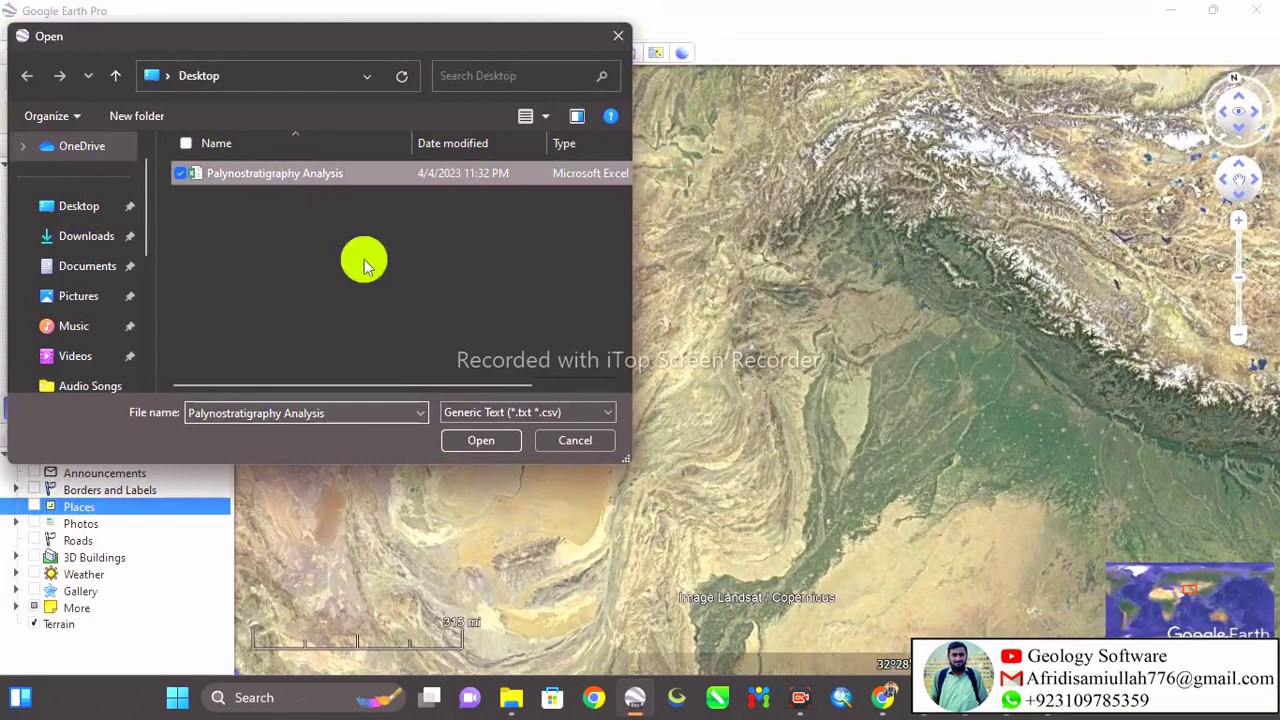
left_click(488, 438)
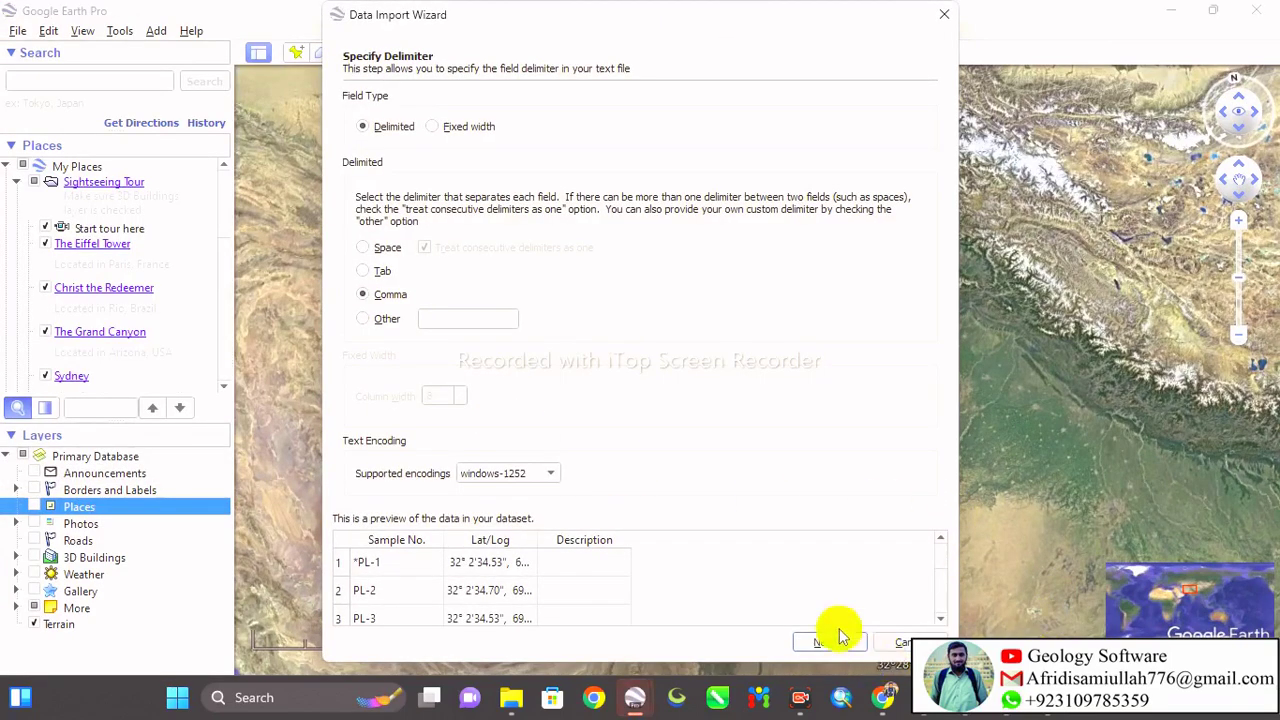
Step: Accept the comma-delimited format and assign the Lat/Log column to both the latitude and longitude fields
left_click(815, 648)
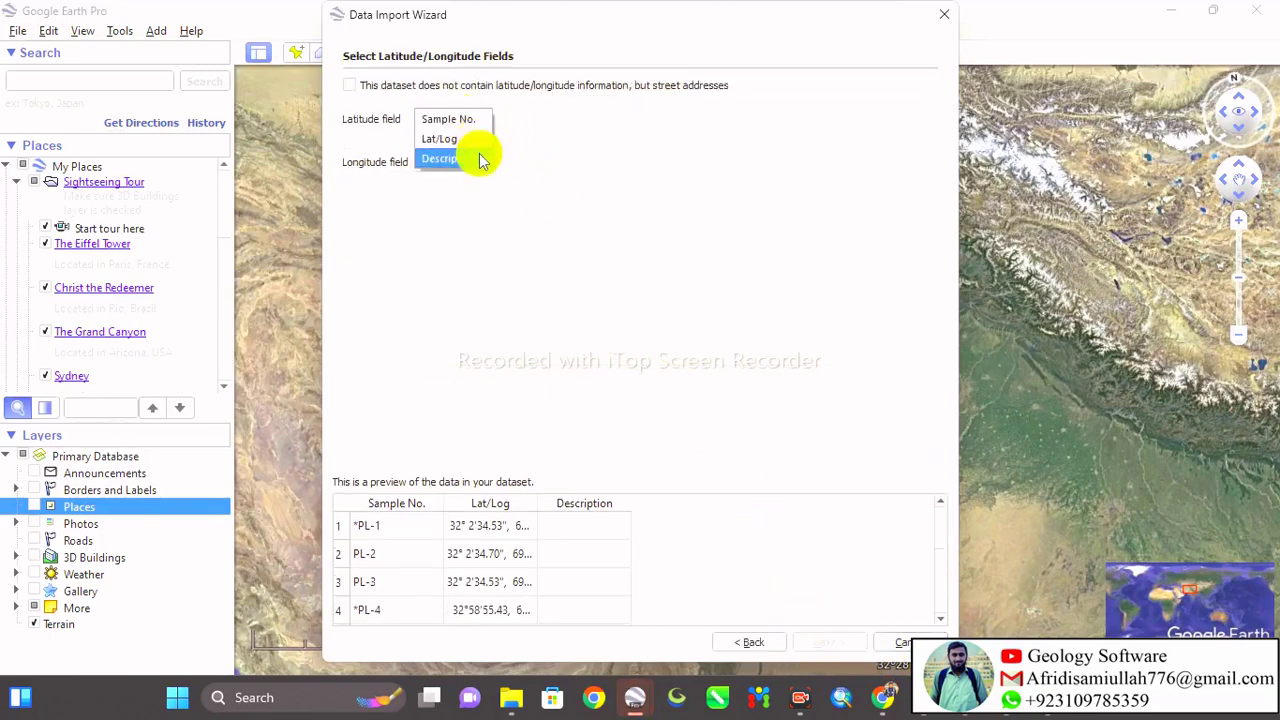
left_click(474, 140)
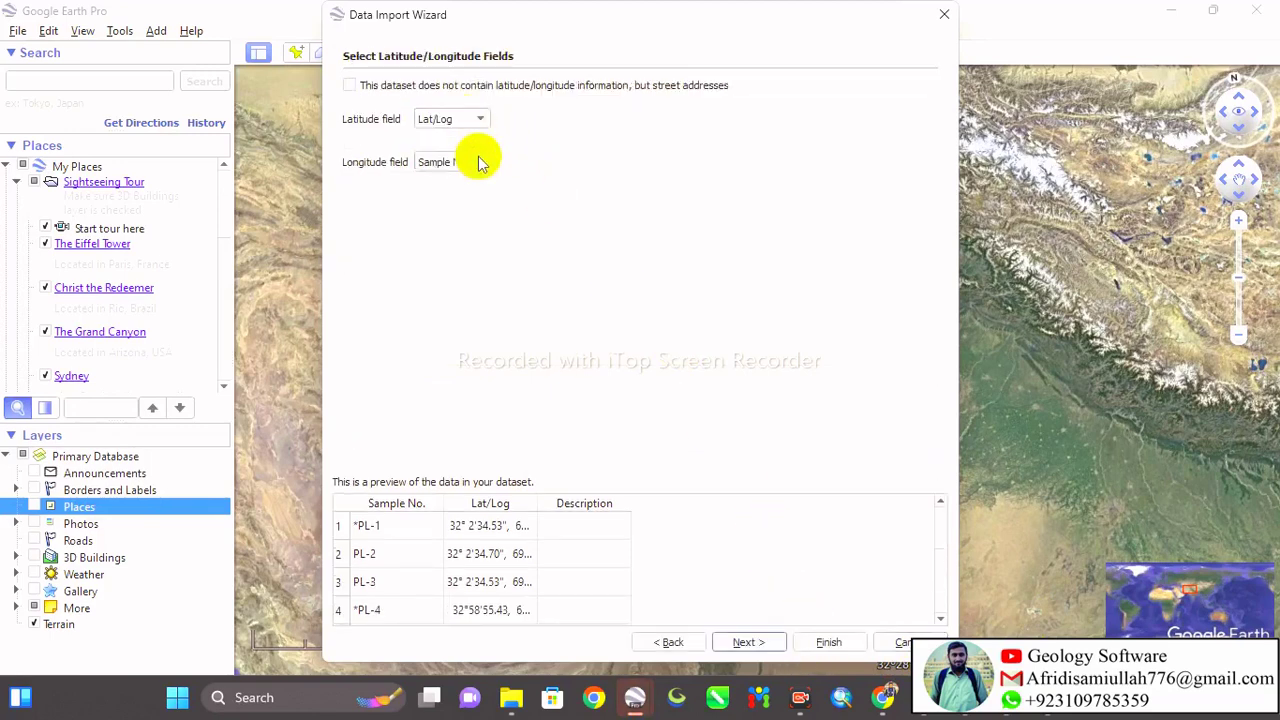
left_click(471, 184)
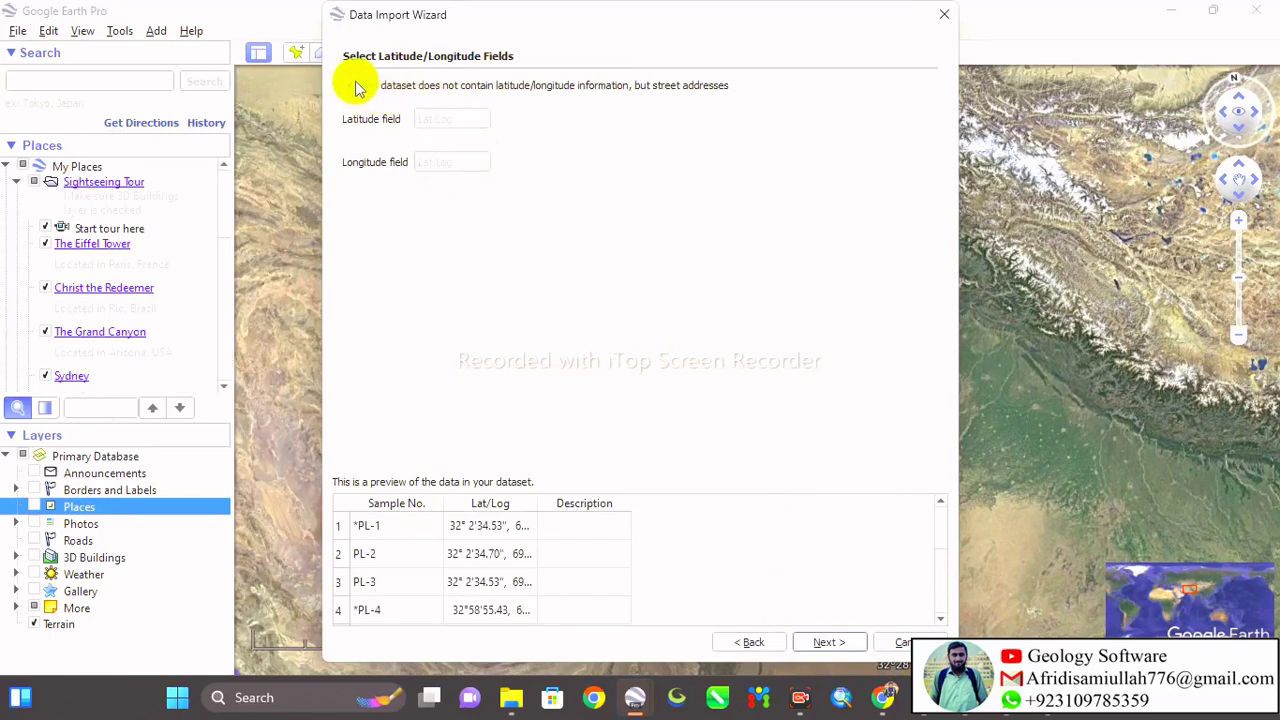
Step: Assign the Lat/Log column as the single address field, keep the default field types and finish the import
left_click(830, 642)
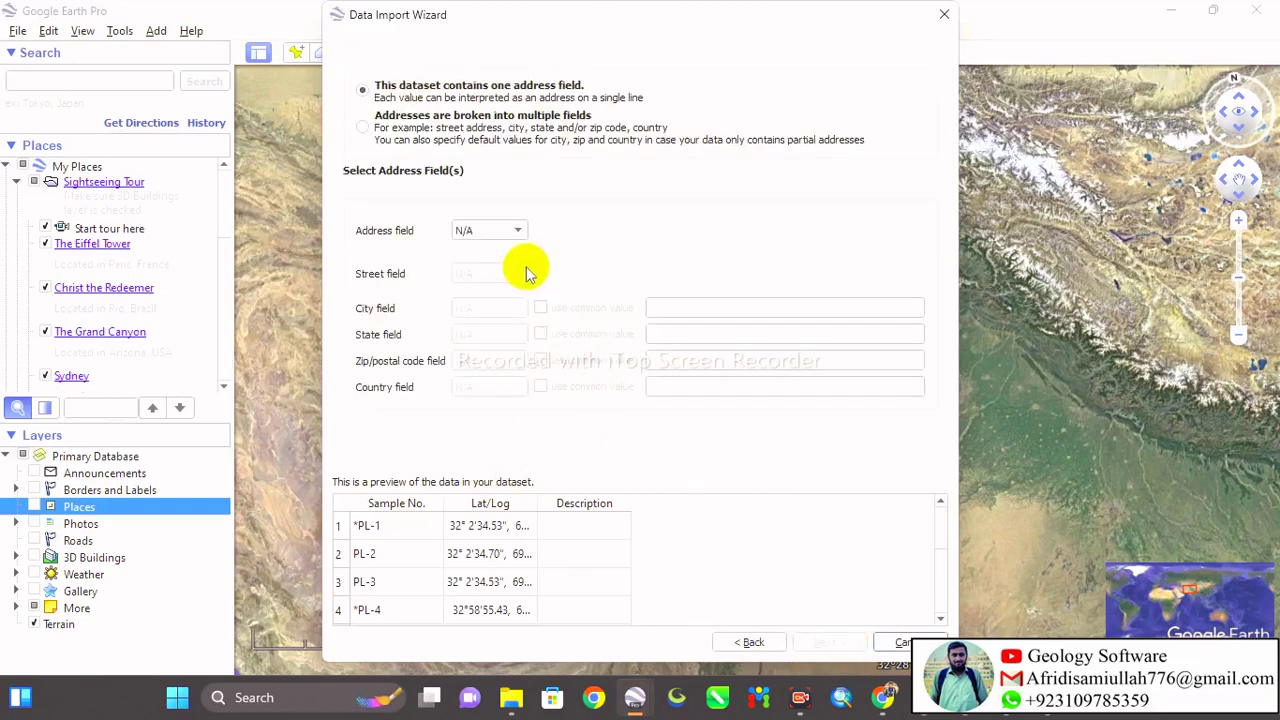
left_click(508, 232)
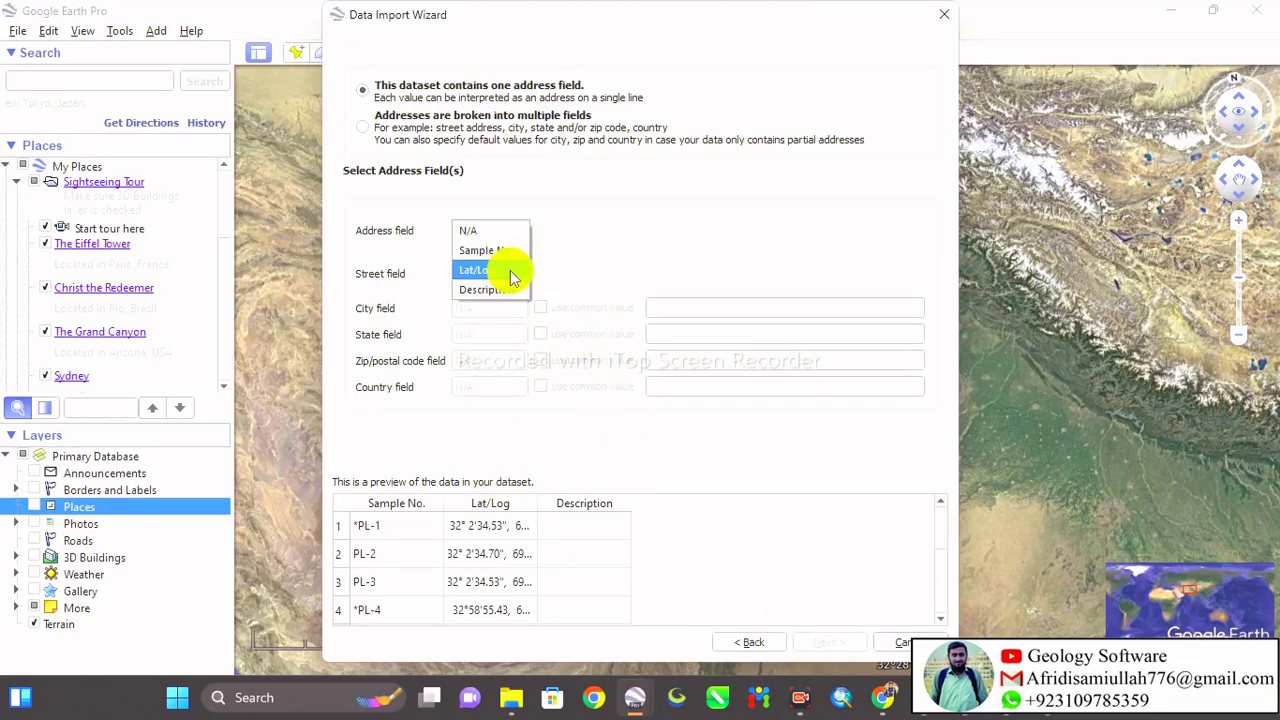
left_click(512, 277)
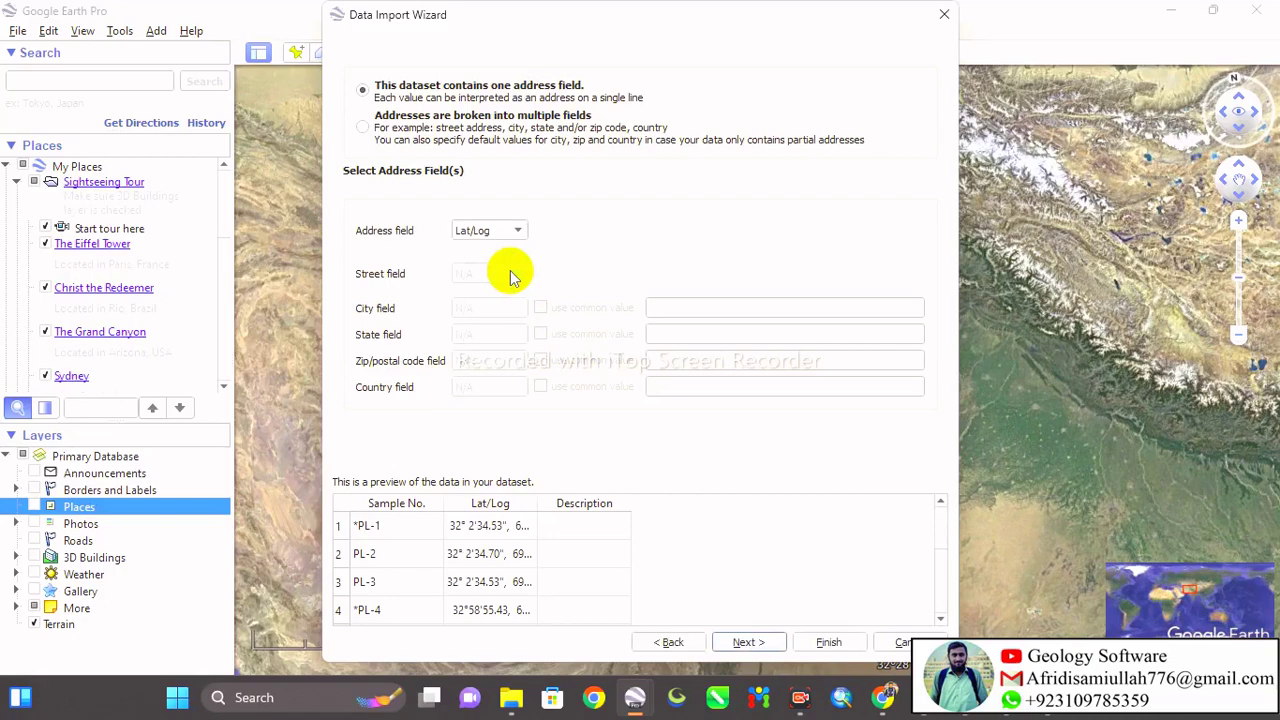
left_click(760, 645)
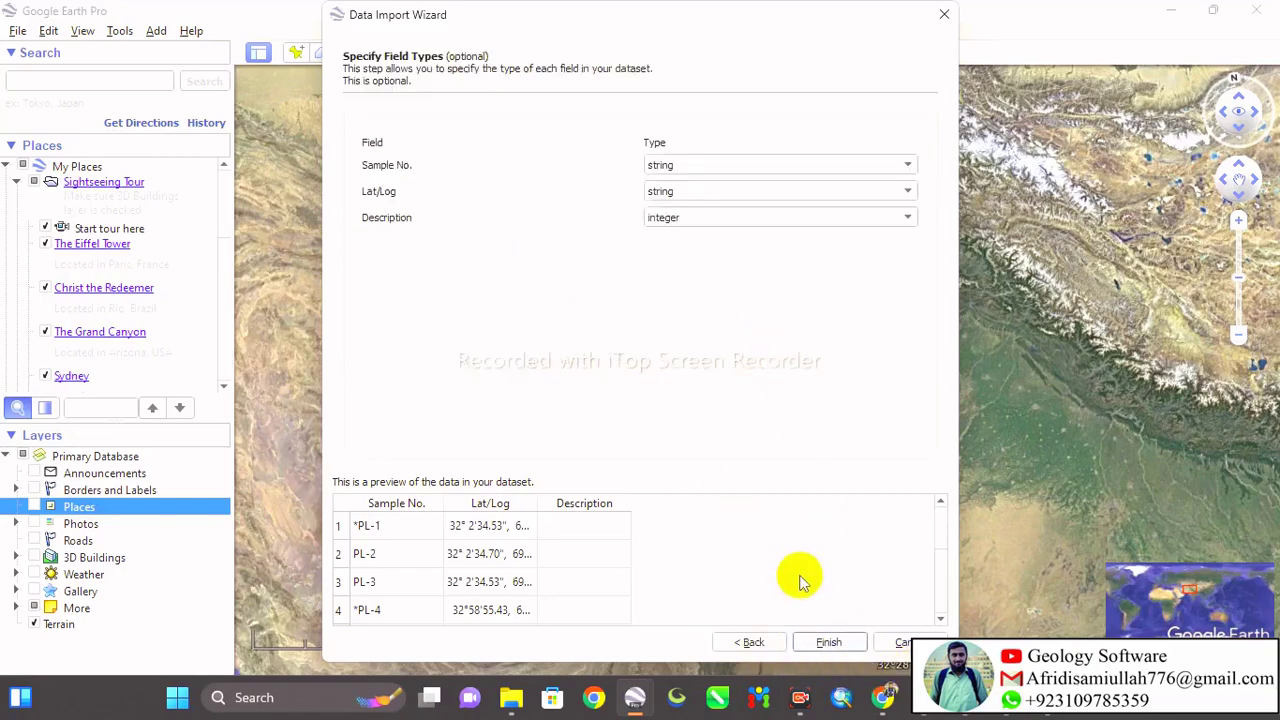
left_click(822, 644)
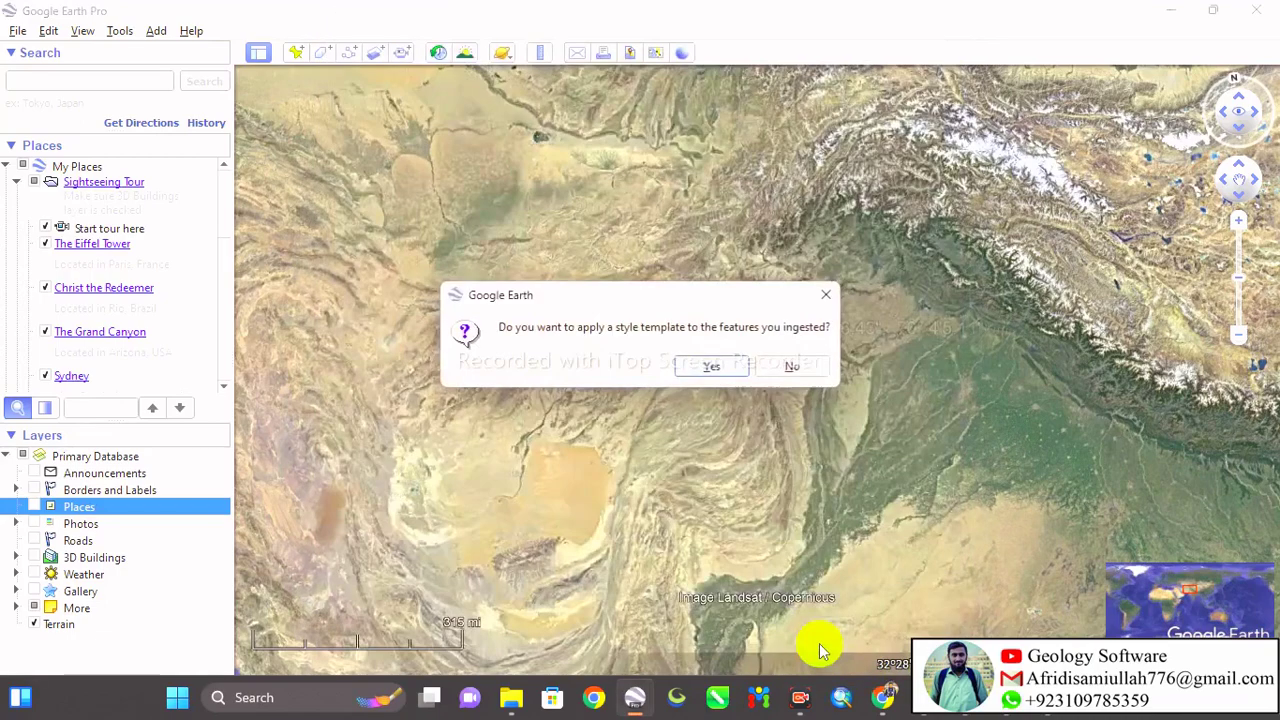
Step: Create a new style template for the imported features and use Sample_No_ as the name field
left_click(725, 367)
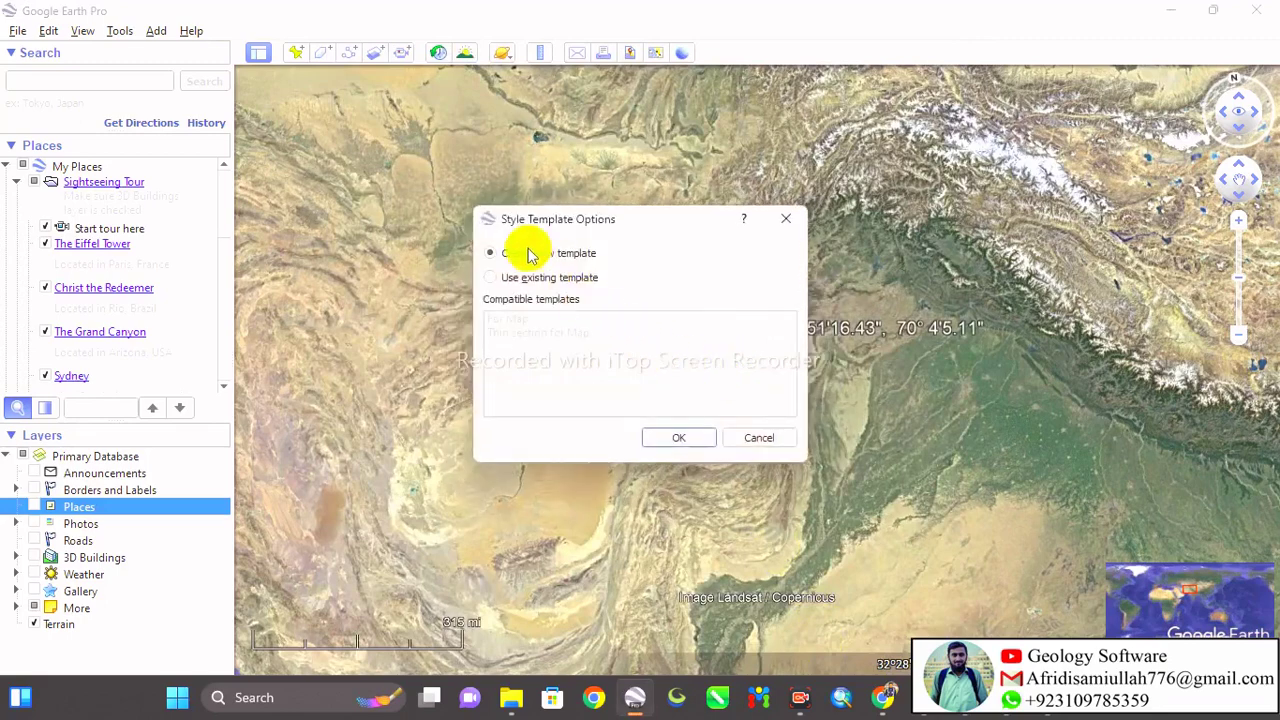
left_click(670, 438)
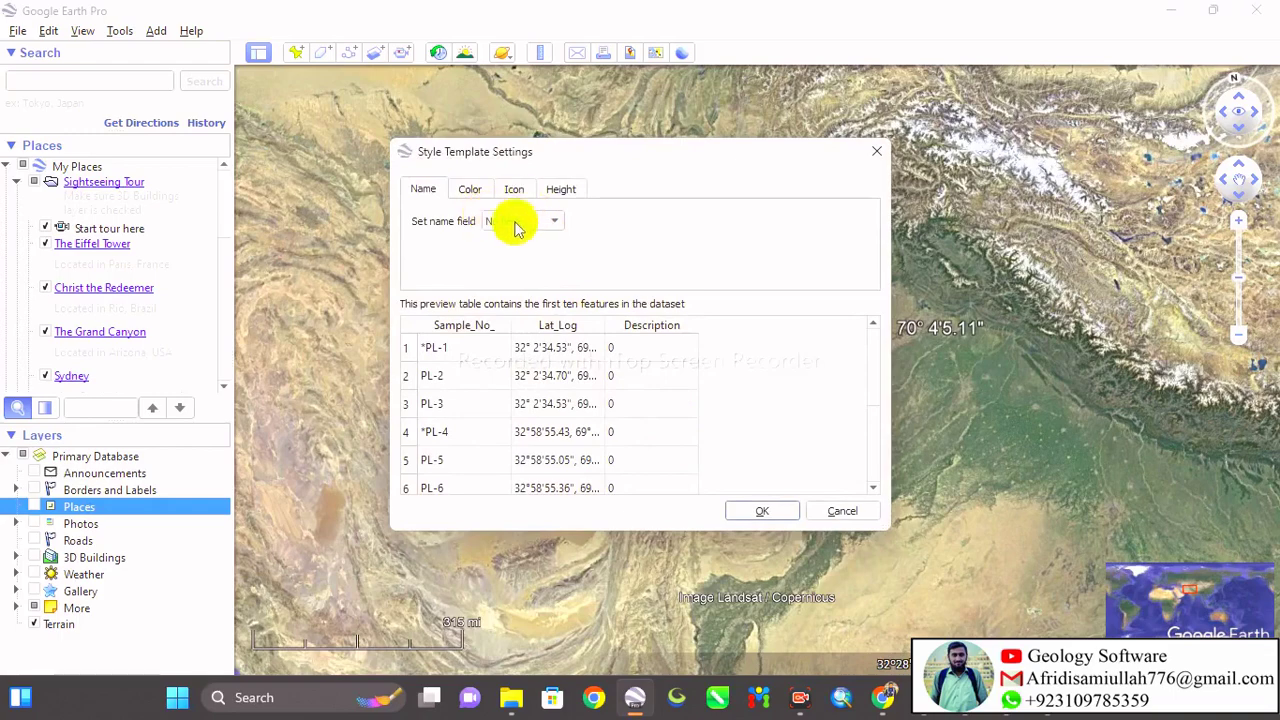
left_click(530, 248)
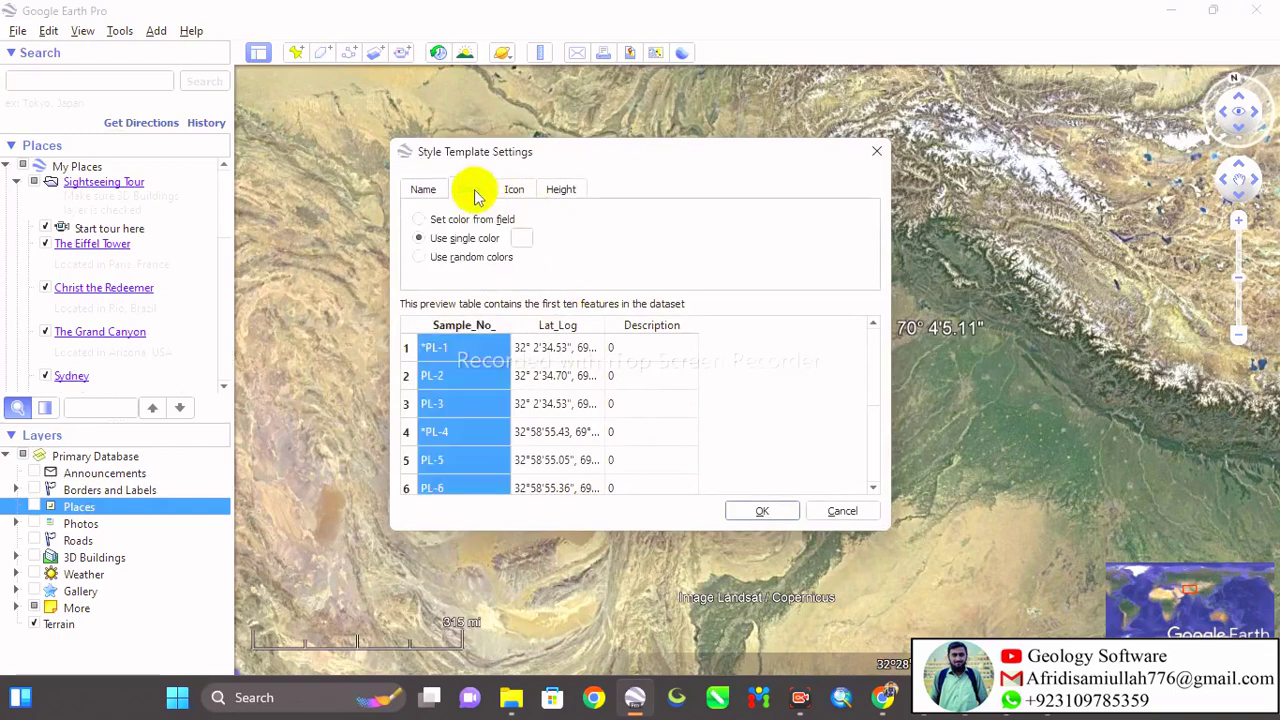
Step: Review the template's colour settings and apply the dotted-circle icon to all features
left_click(549, 191)
left_click(510, 191)
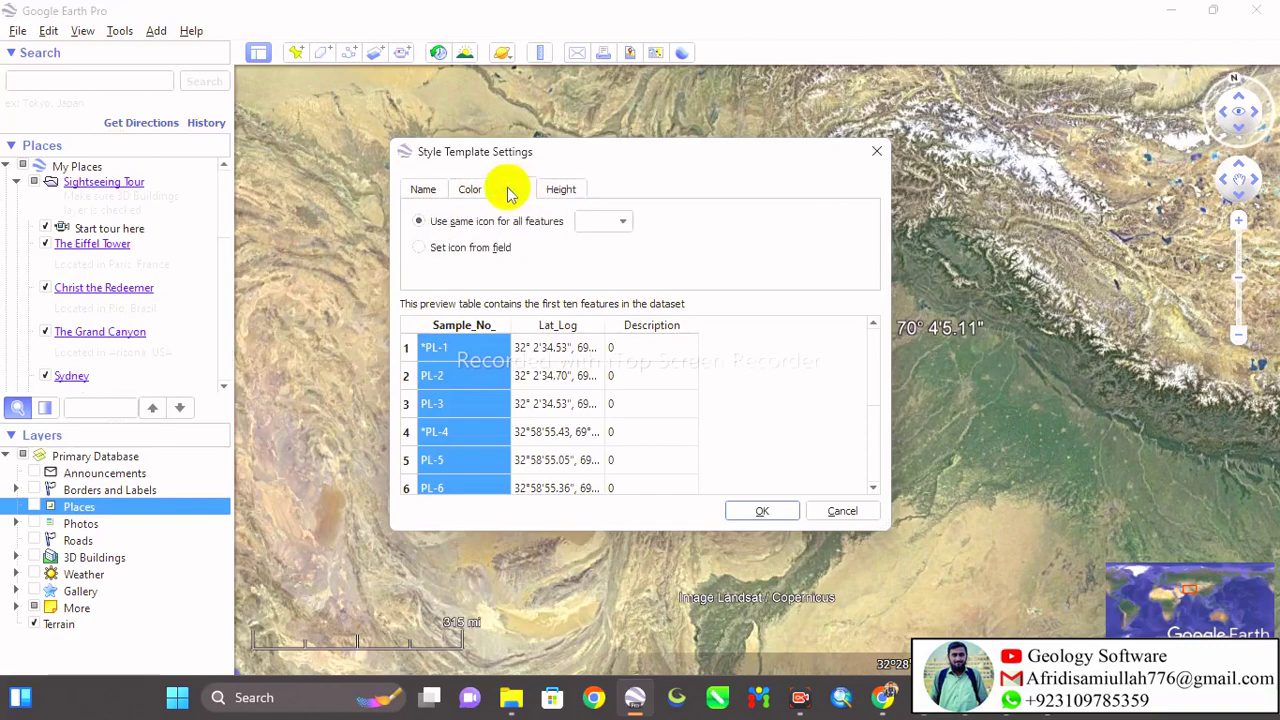
left_click(478, 192)
left_click(510, 191)
left_click(630, 220)
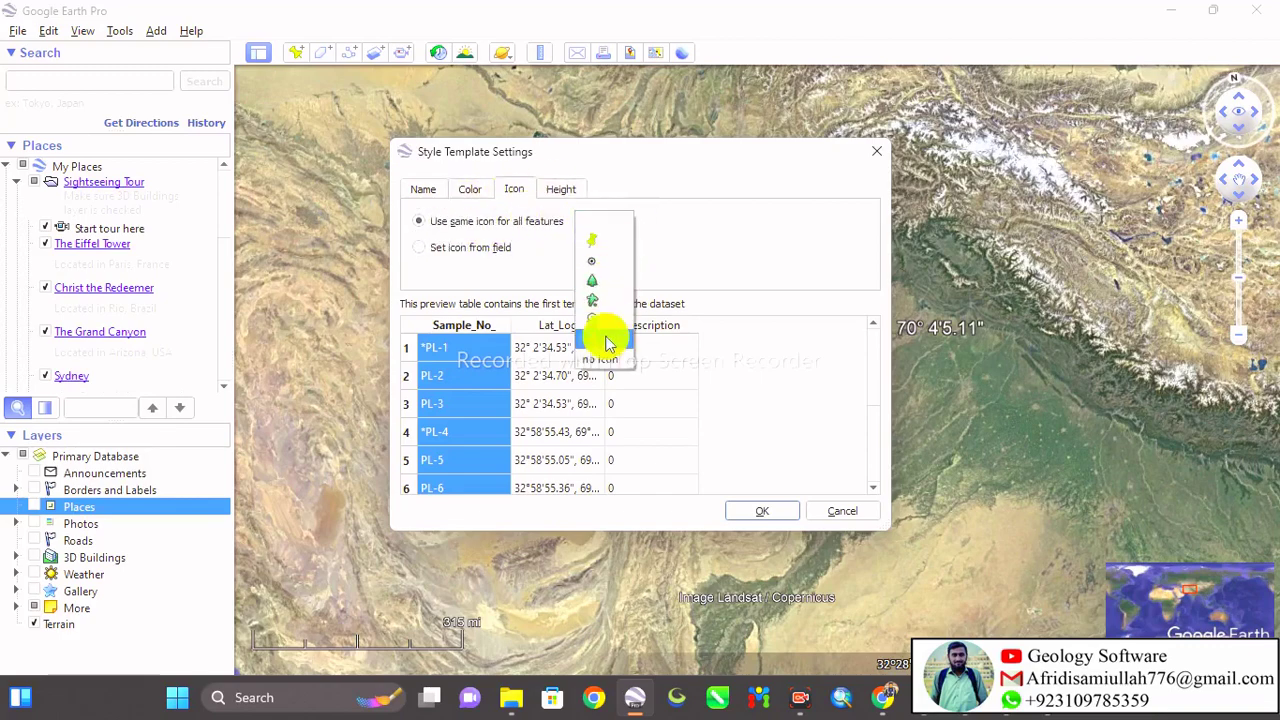
left_click(605, 242)
left_click(618, 226)
left_click(612, 251)
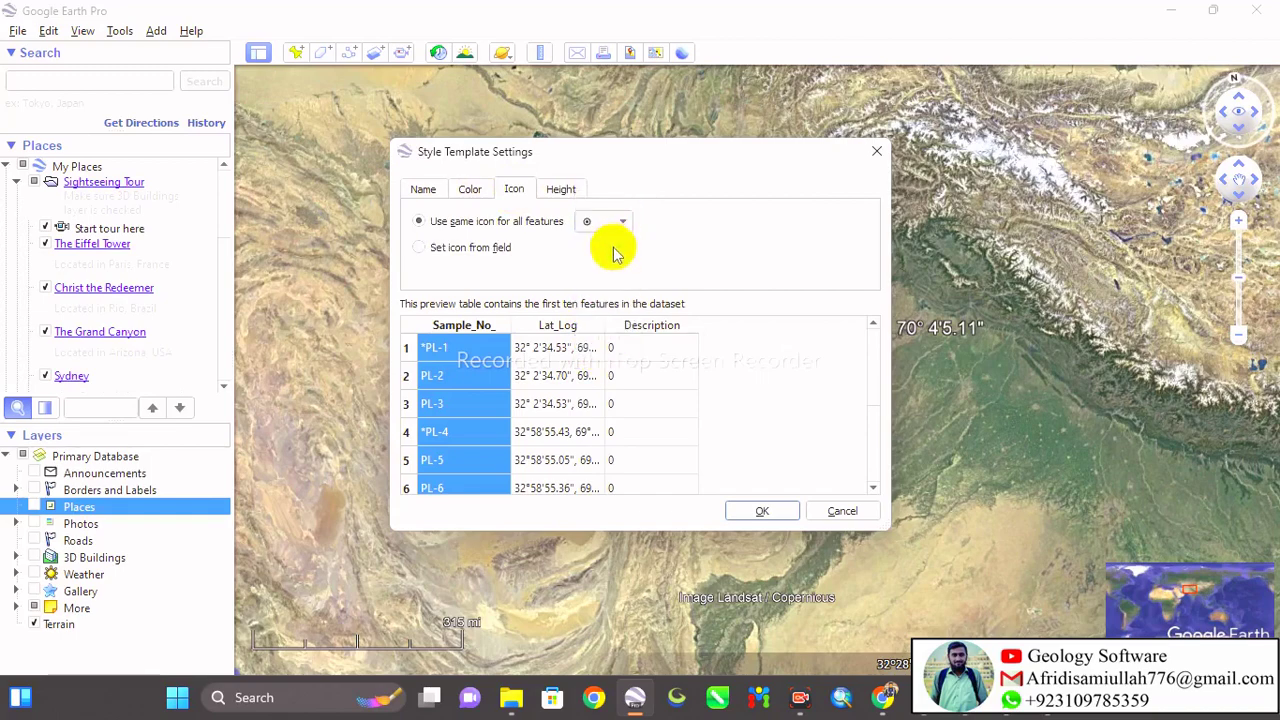
Step: Save the style template as Palynostratigraphy Analysis and turn on the imported data under Temporary Places
left_click(757, 507)
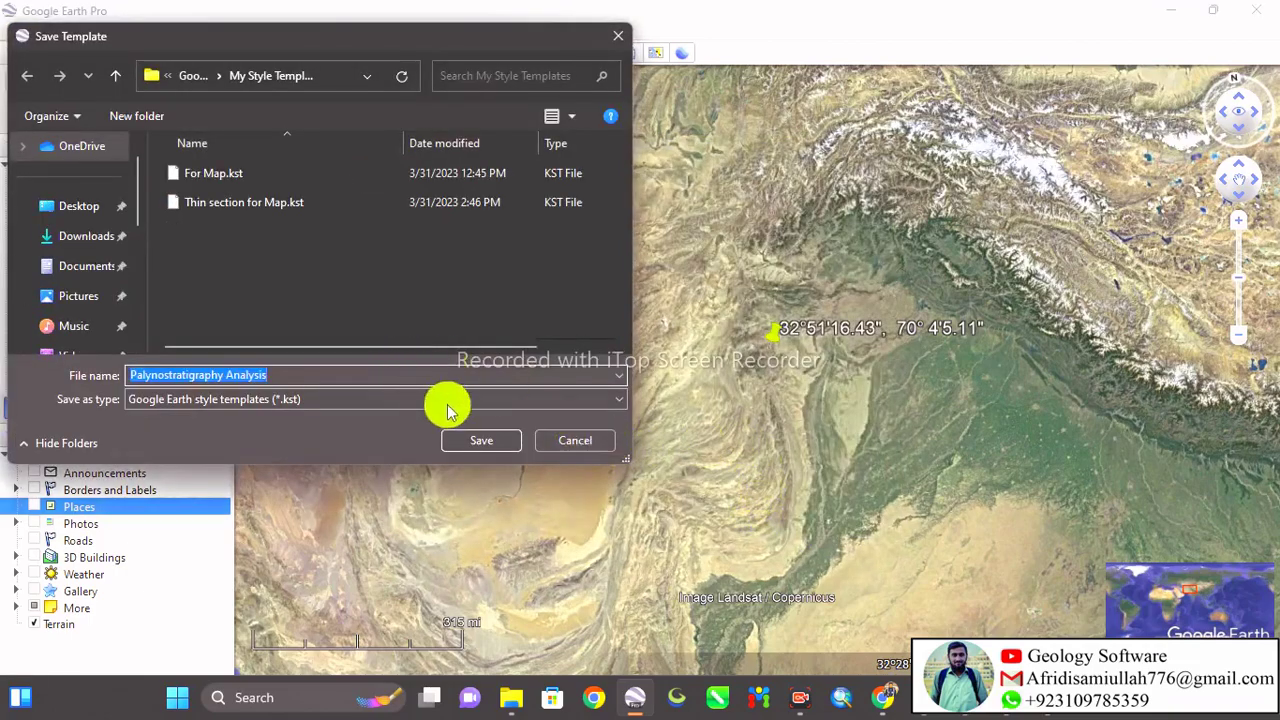
left_click(480, 442)
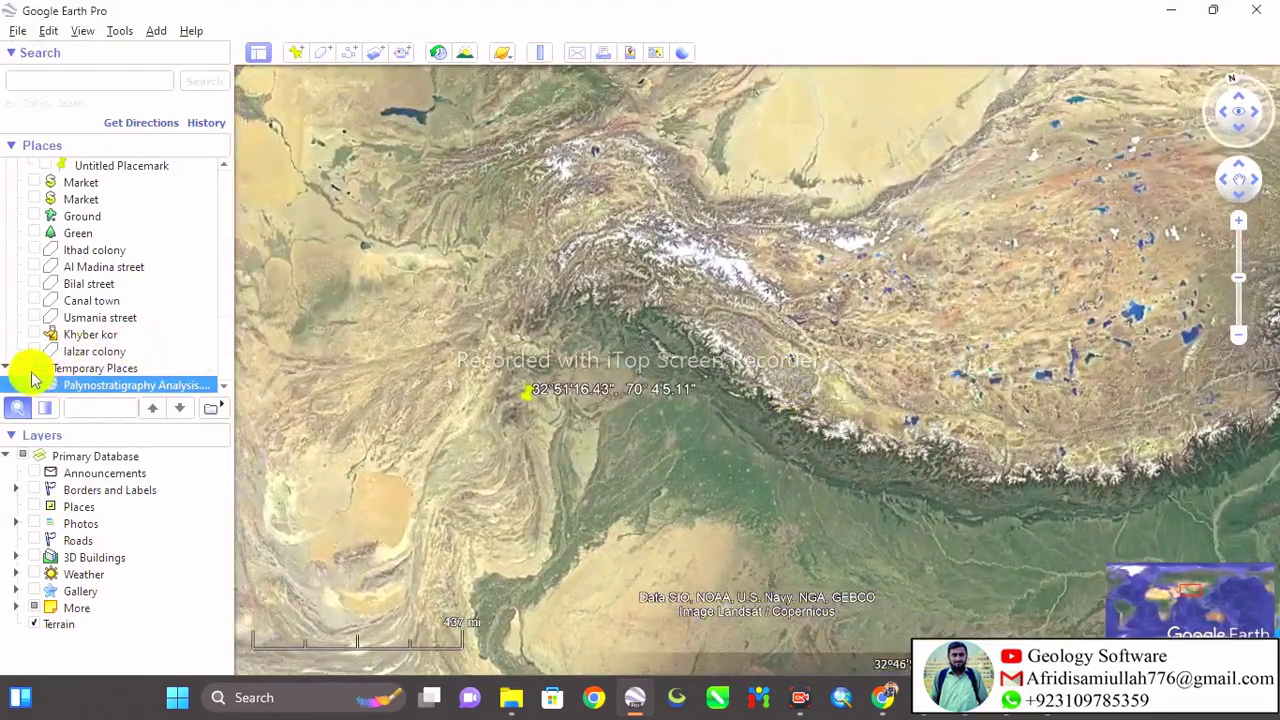
left_click(27, 371)
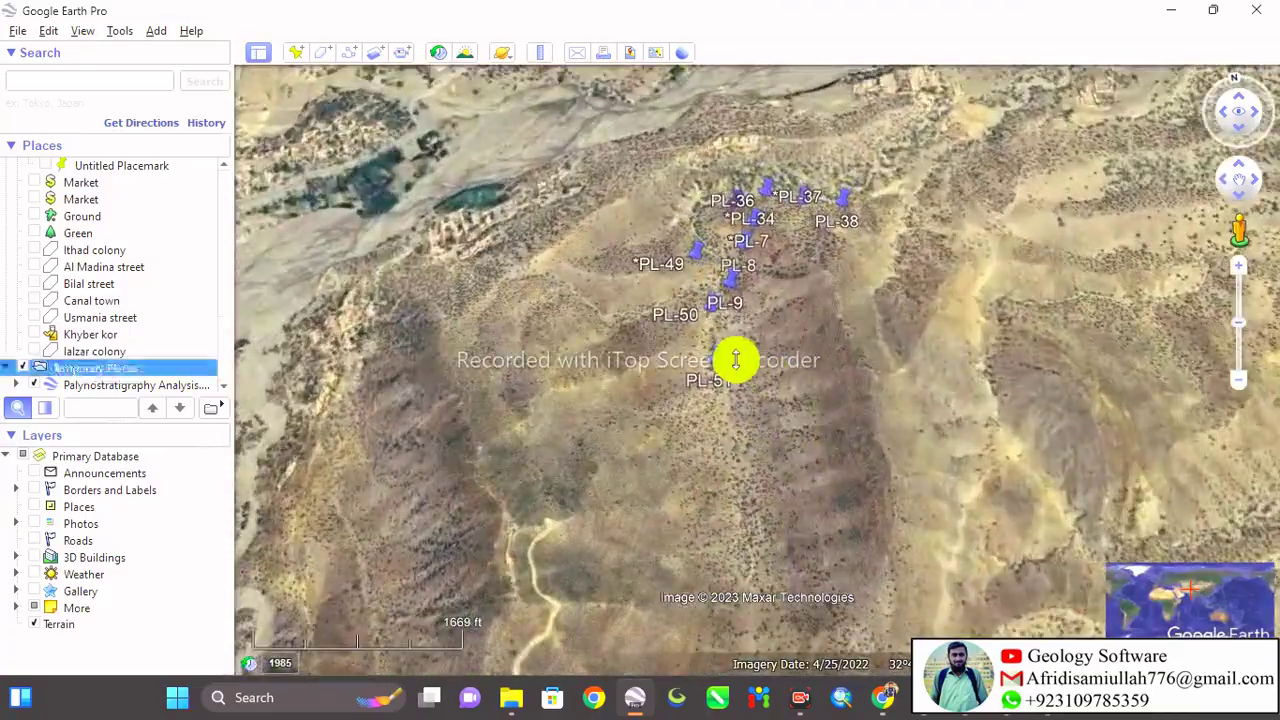
Step: Examine the imported PL sample placemarks and surrounding terrain from several angles, including the *PL-1, PL-2 and PL-3 locations
left_click_drag(735, 360, 643, 606)
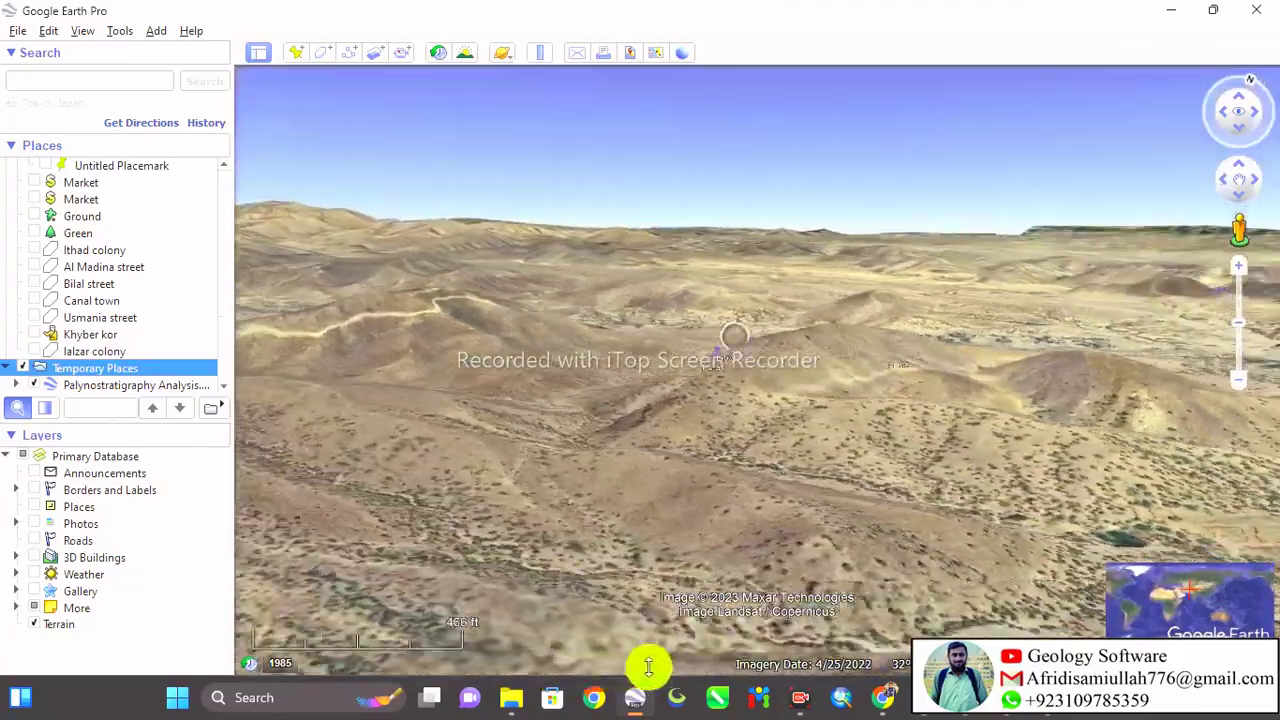
left_click_drag(648, 667, 600, 520)
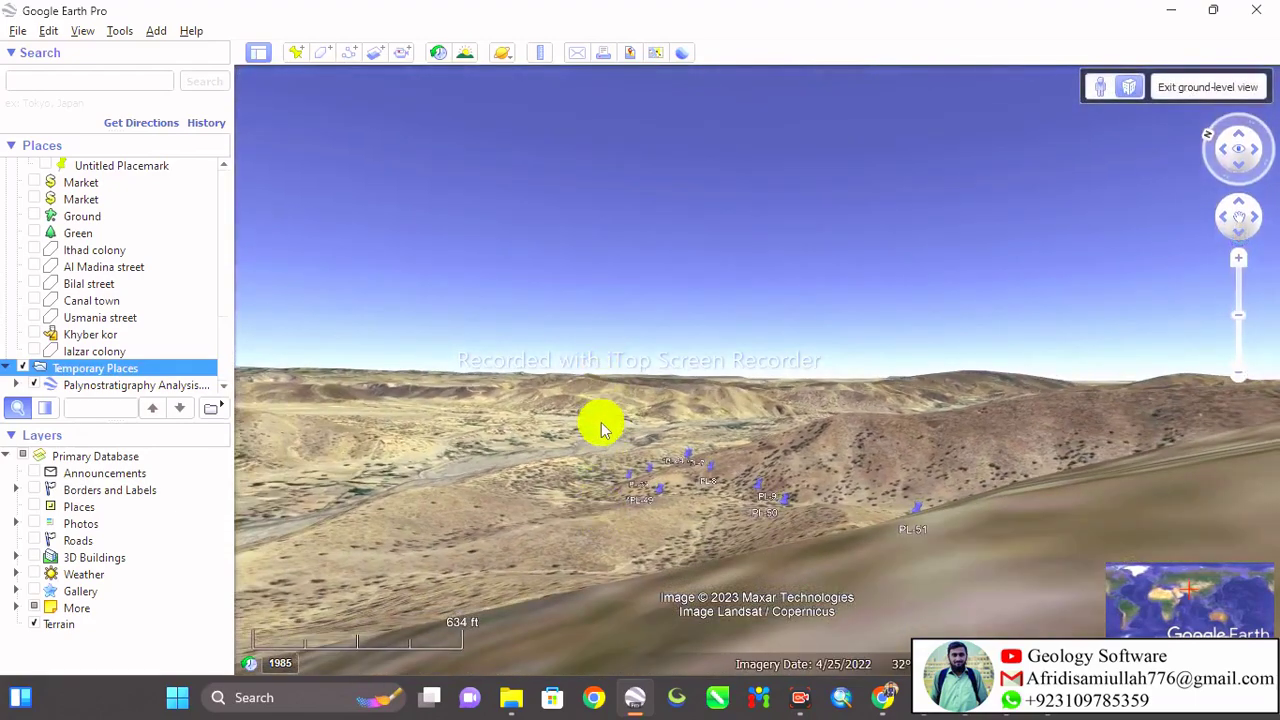
left_click_drag(601, 430, 726, 671)
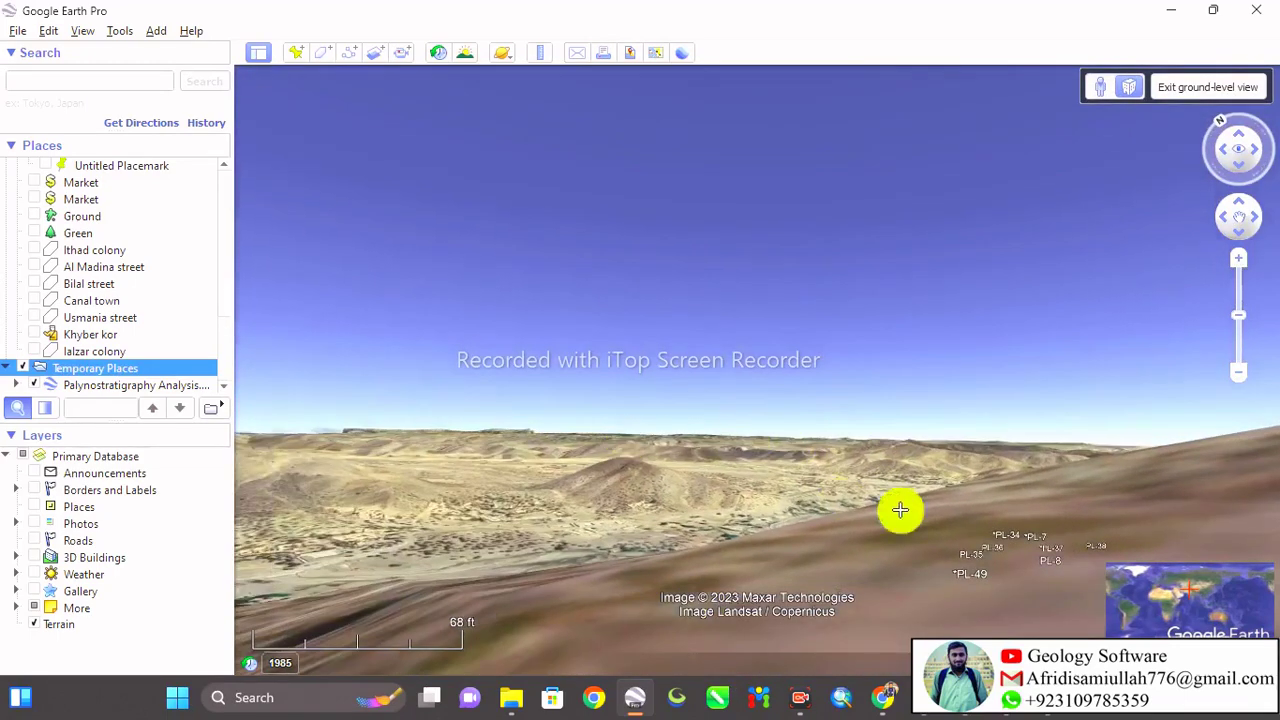
left_click_drag(900, 510, 1014, 539)
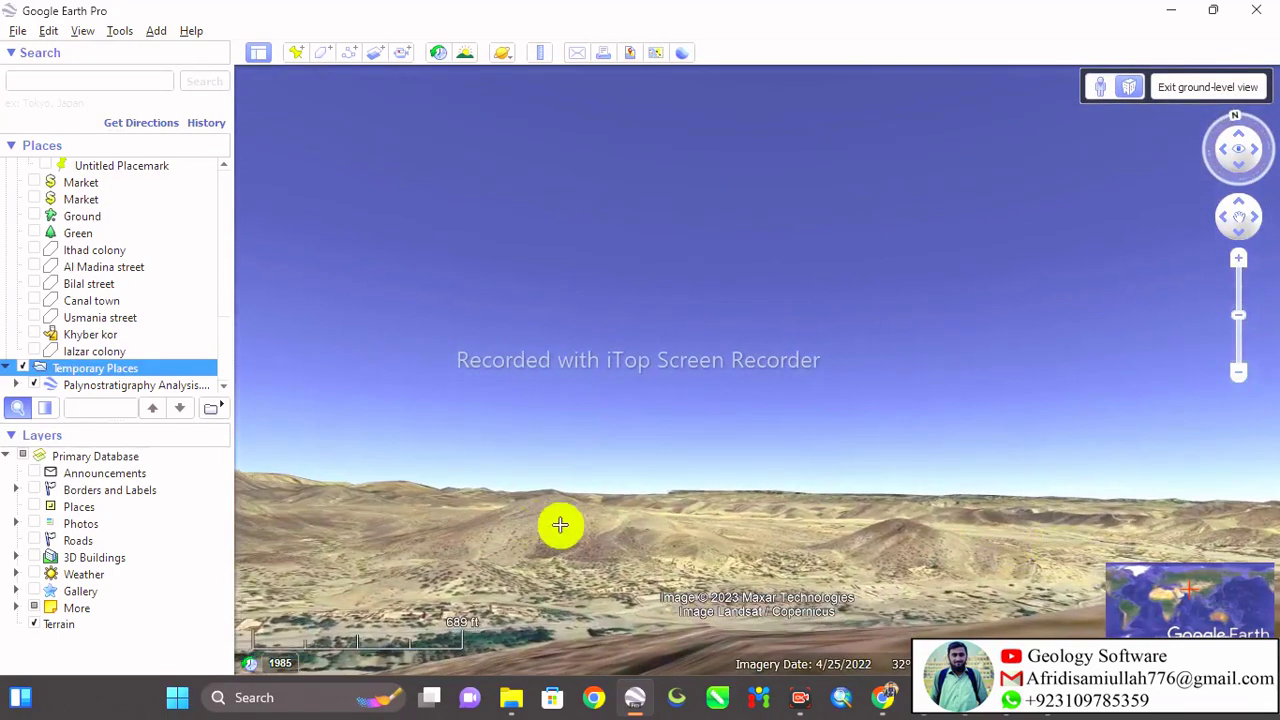
left_click_drag(560, 524, 916, 524)
scroll(446, 511, "up", 5)
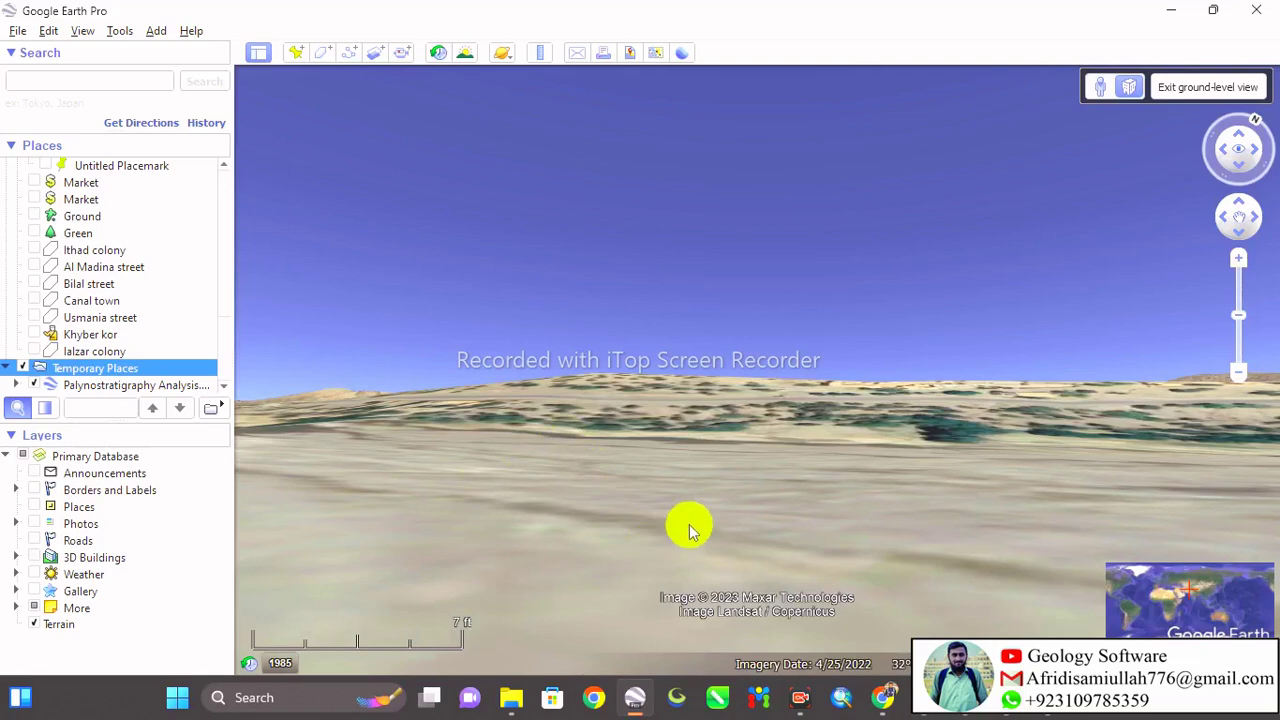
scroll(677, 423, "up", 5)
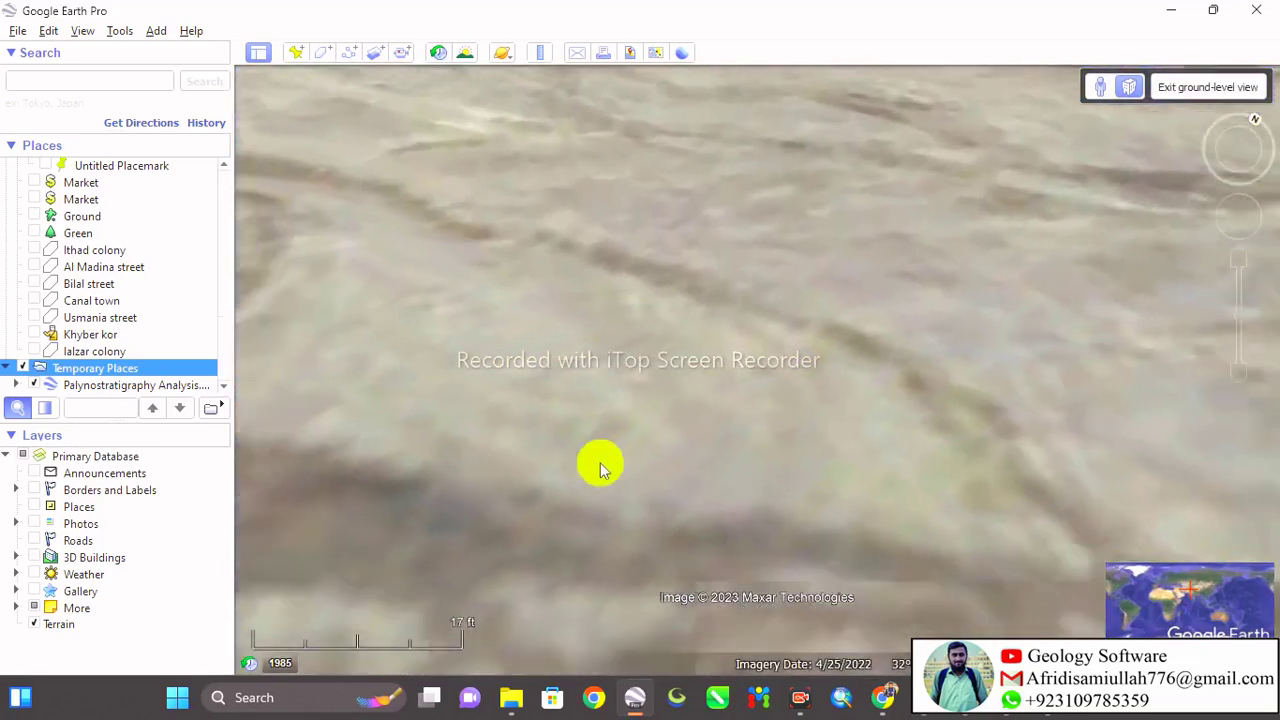
scroll(602, 460, "down", 3)
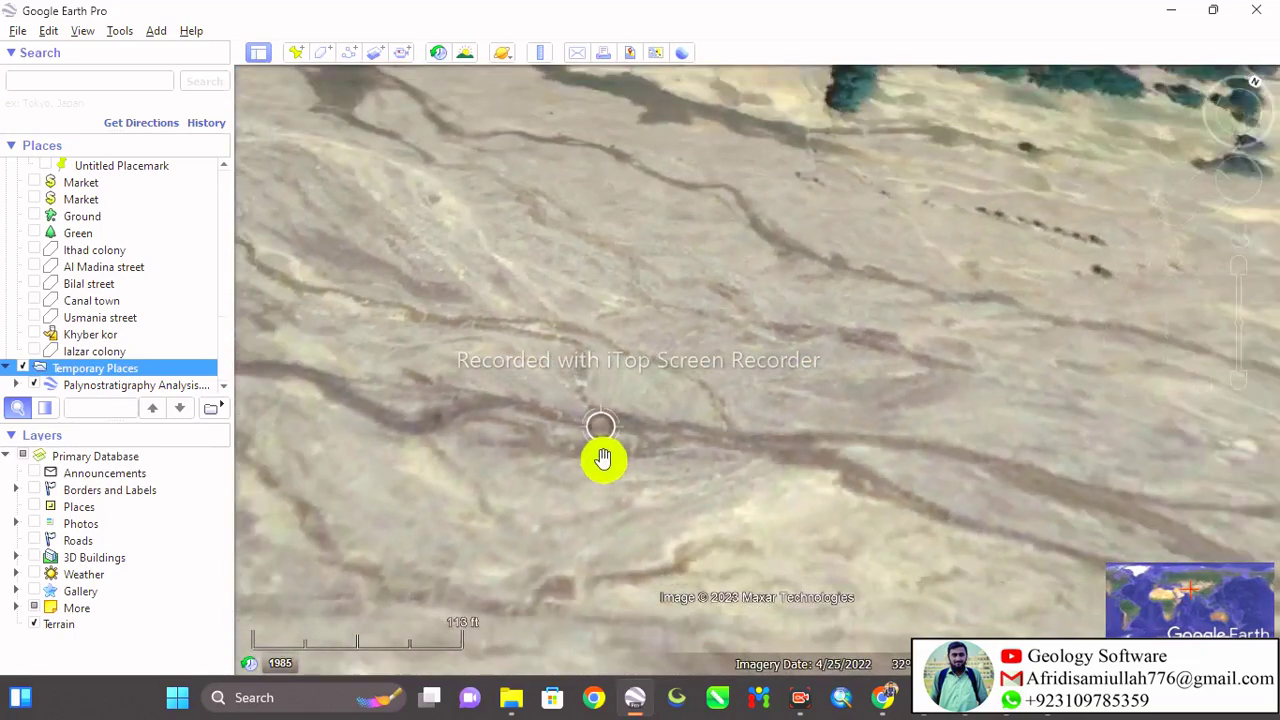
scroll(602, 459, "down", 5)
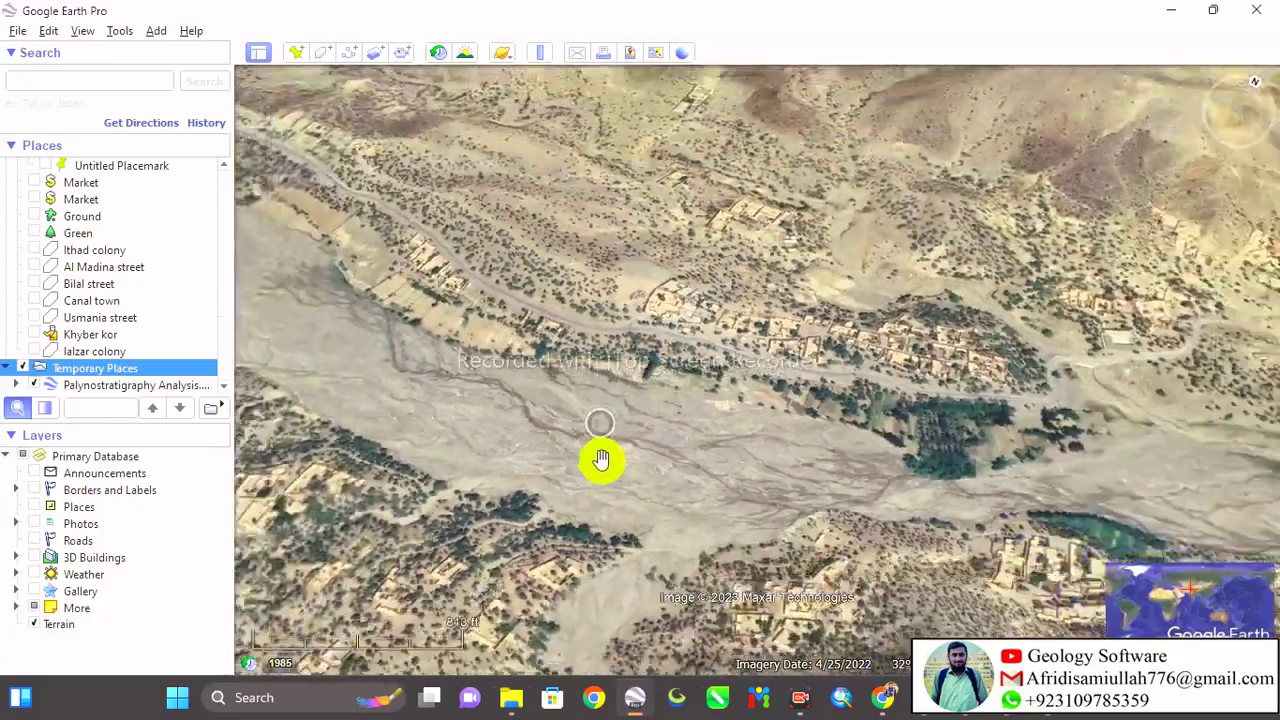
scroll(600, 459, "down", 2)
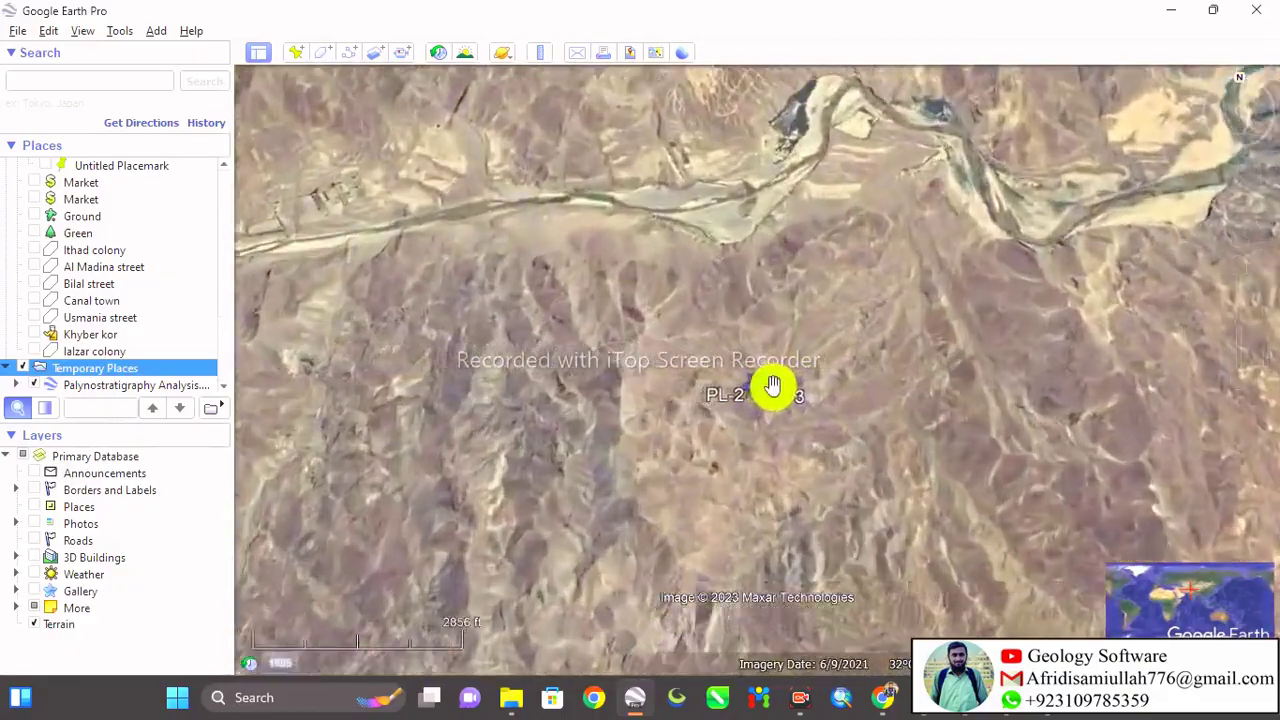
scroll(772, 386, "up", 2)
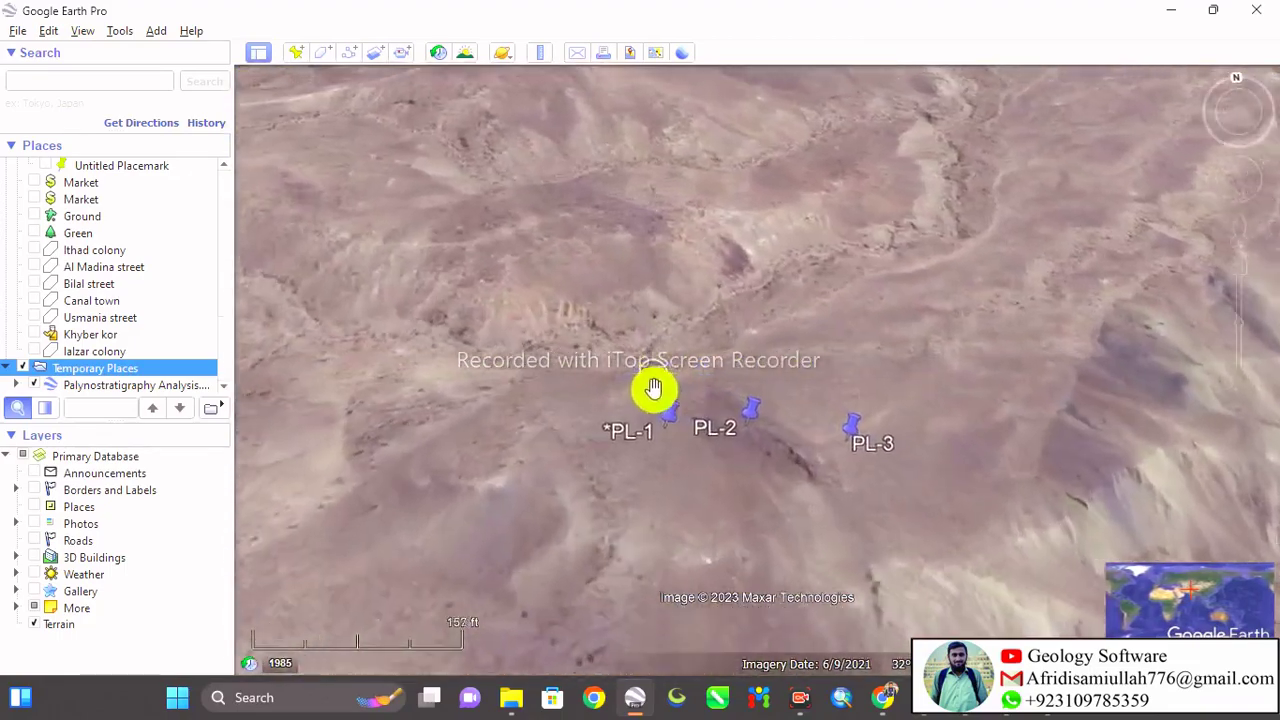
scroll(666, 386, "up", 2)
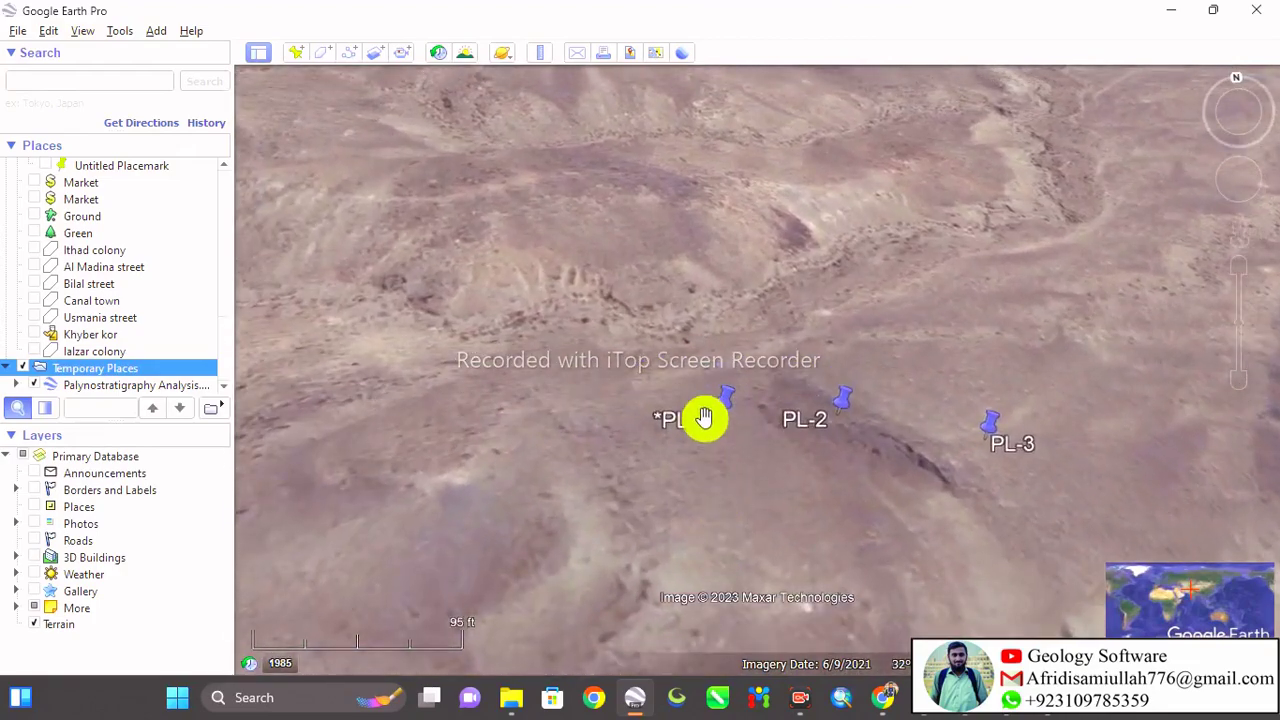
Step: Open the Palynostratigraphy Analysis Excel workbook from the desktop and copy the Lat/Log coordinates of sample *PL-1 from B2
left_click(635, 697)
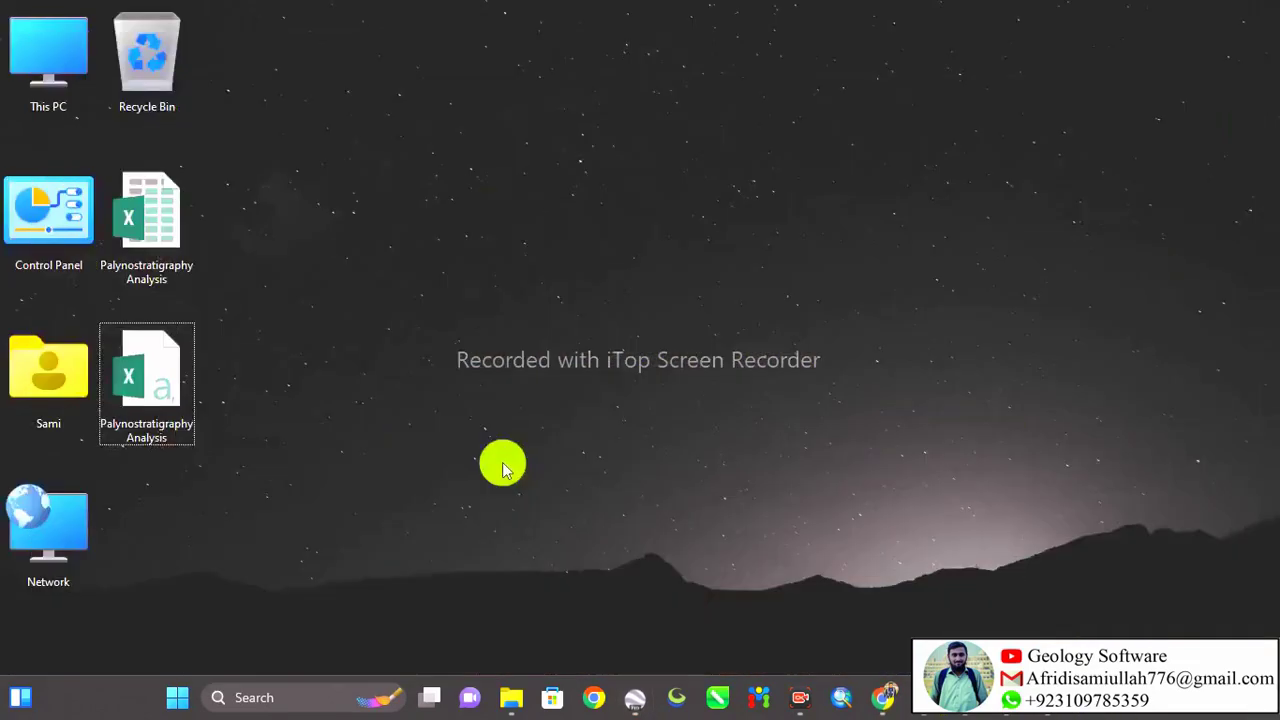
left_click(134, 220)
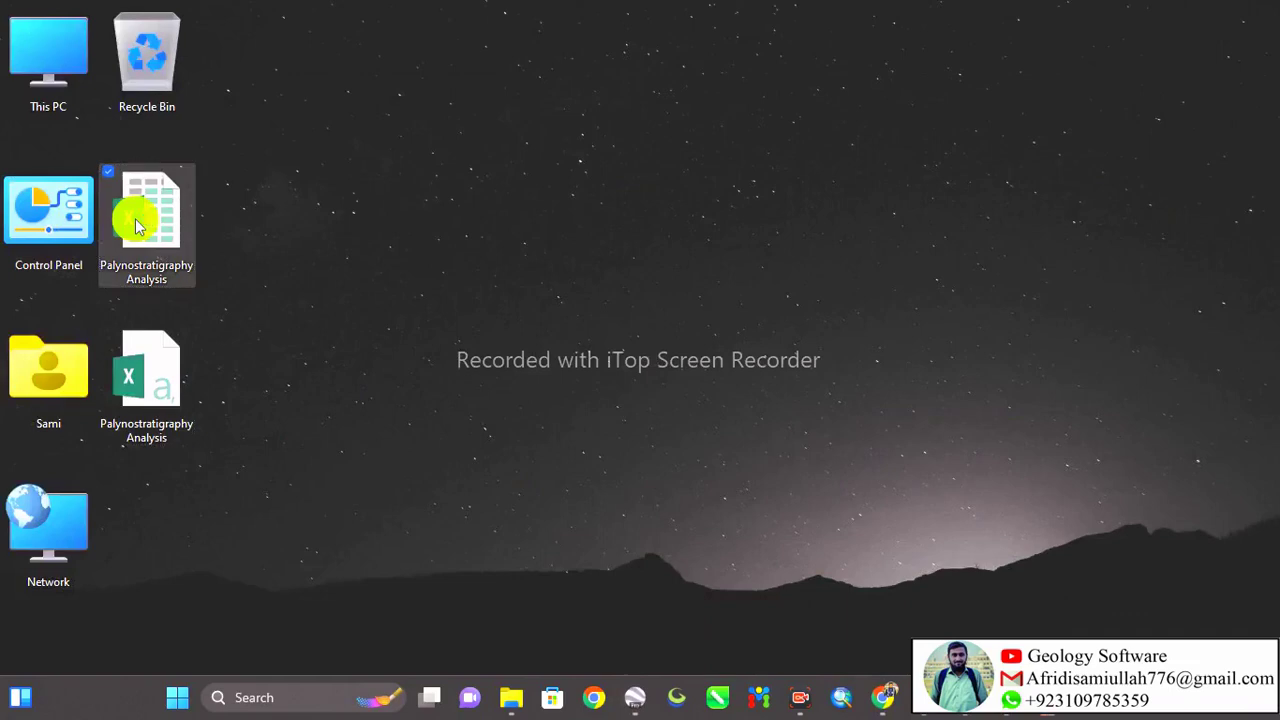
double_click(140, 220)
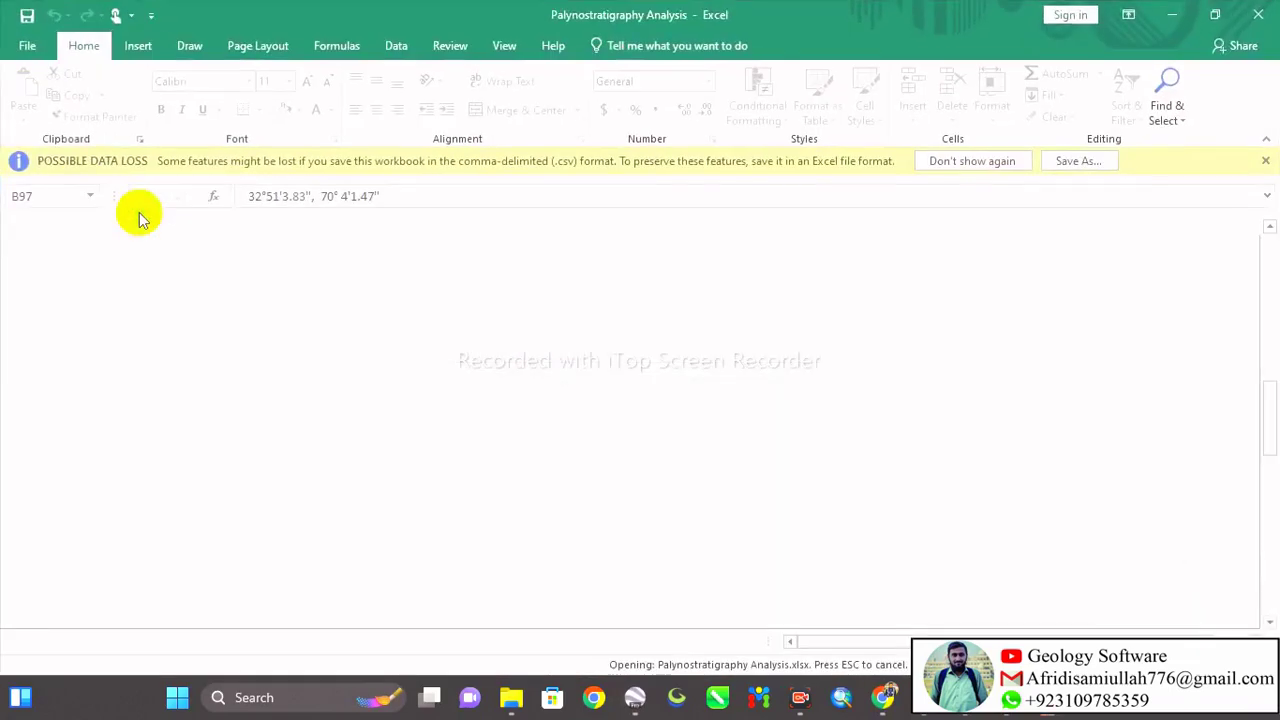
double_click(126, 250)
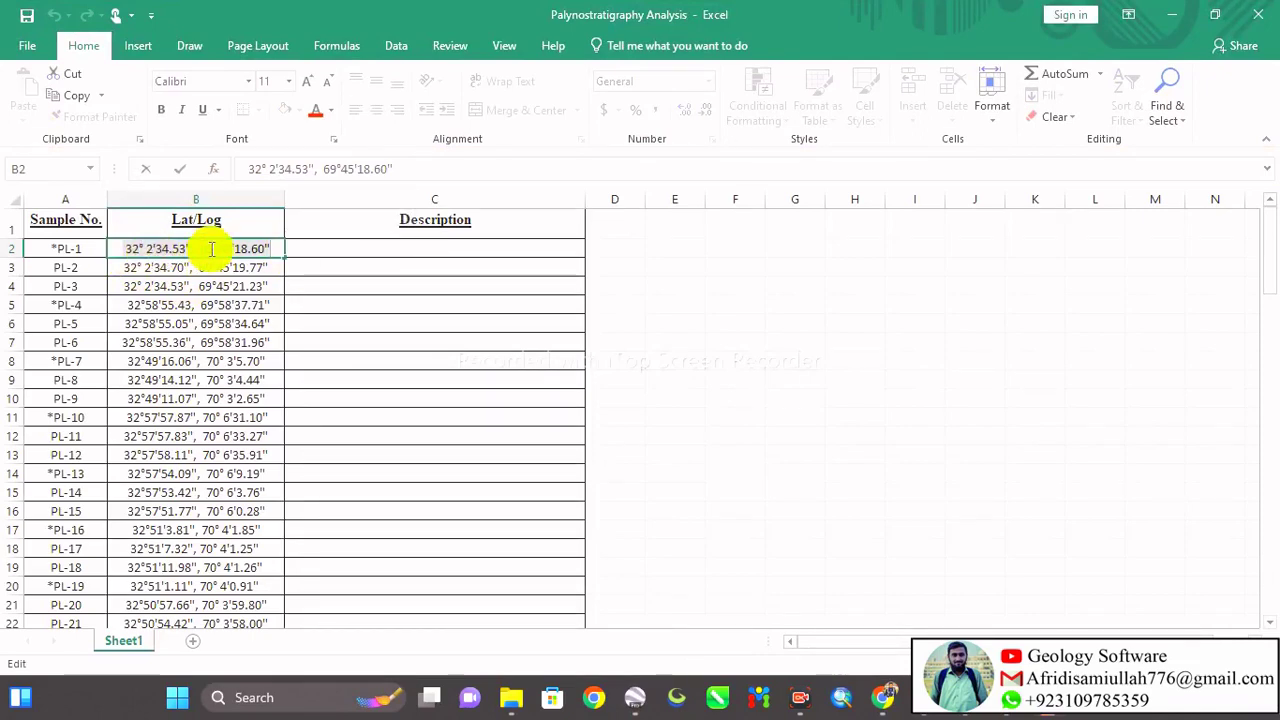
right_click(210, 249)
left_click(233, 288)
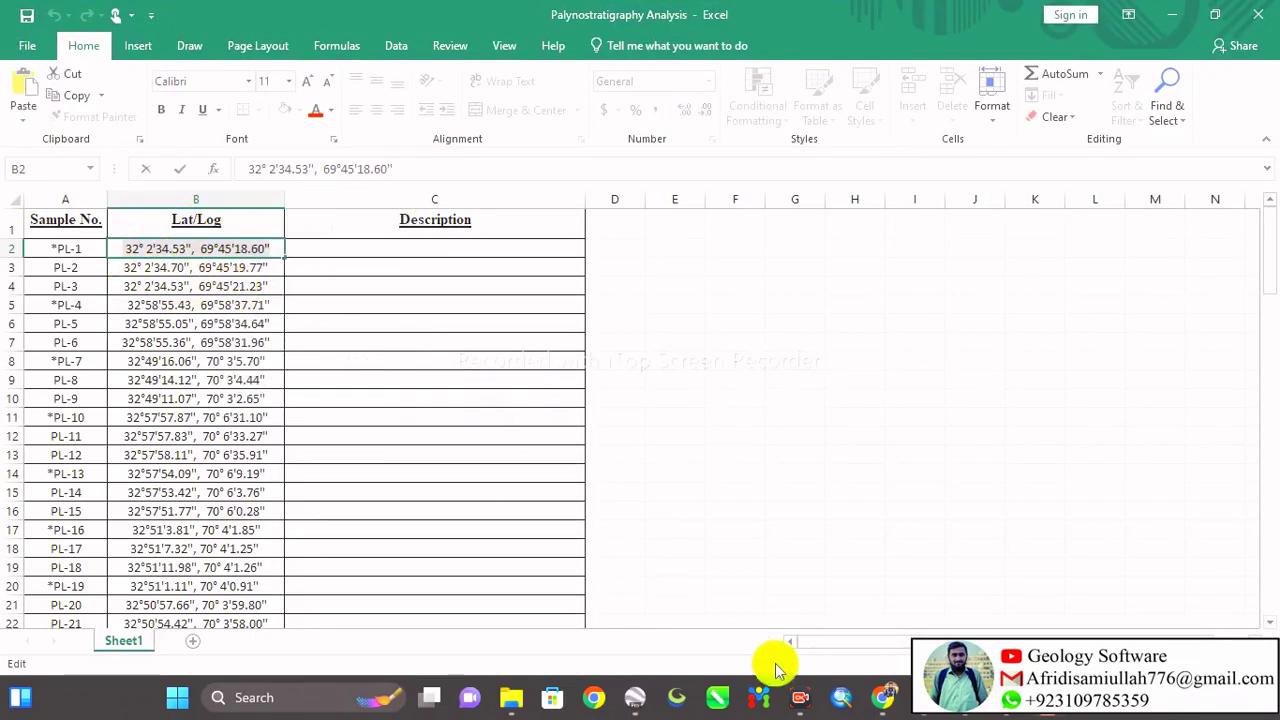
Step: Return to Google Earth Pro, search for the copied coordinates 32° 2'34.53", 69°45'18.60" and compare the location with the *PL-1 placemark
left_click(635, 697)
right_click(89, 81)
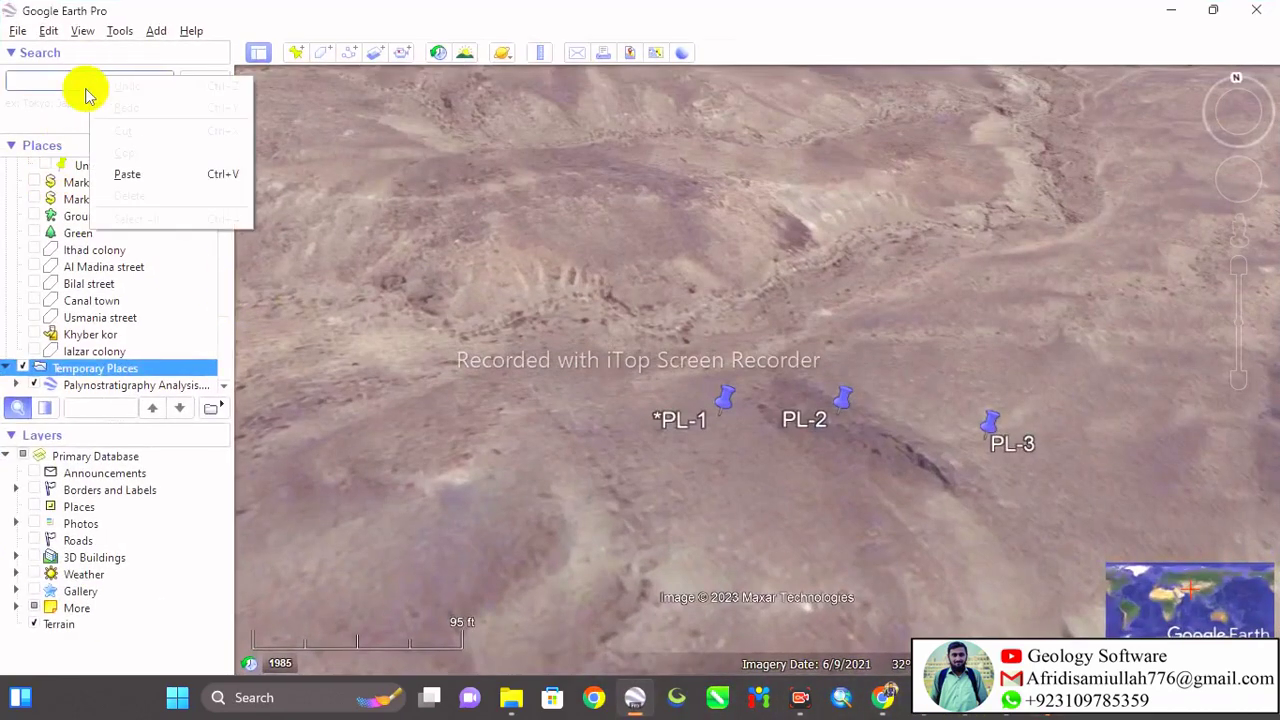
left_click(126, 174)
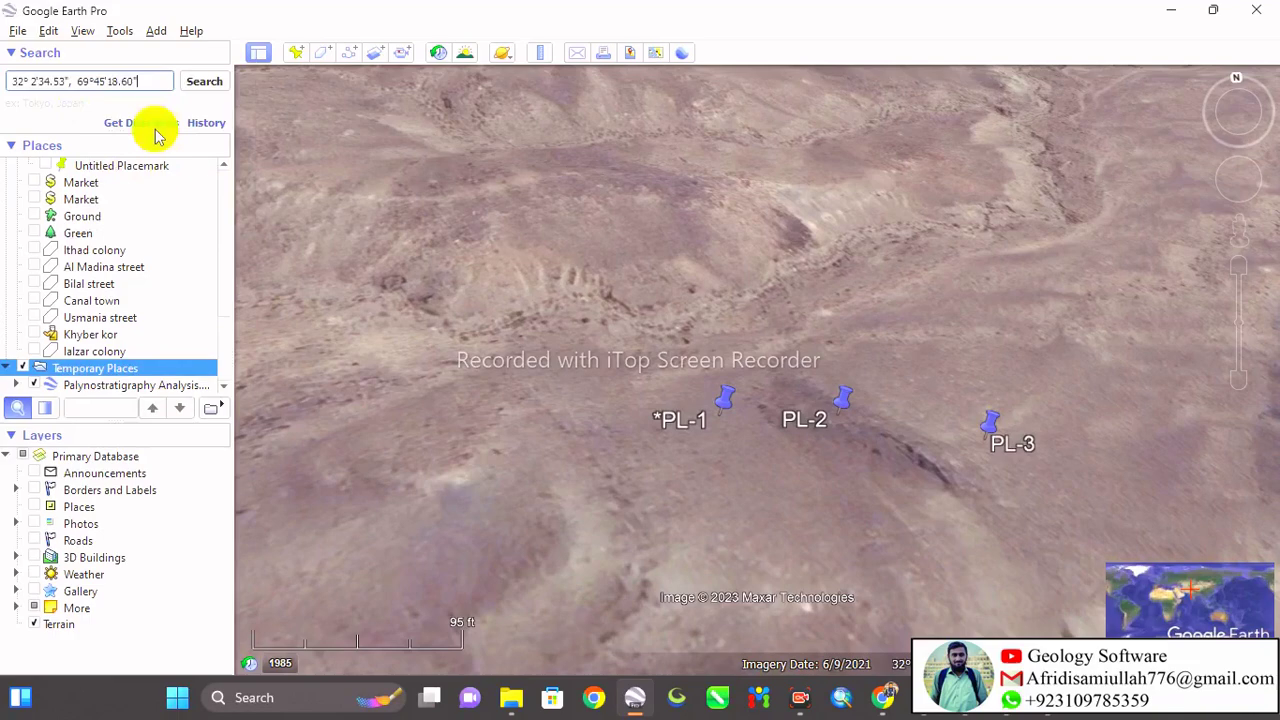
left_click(204, 81)
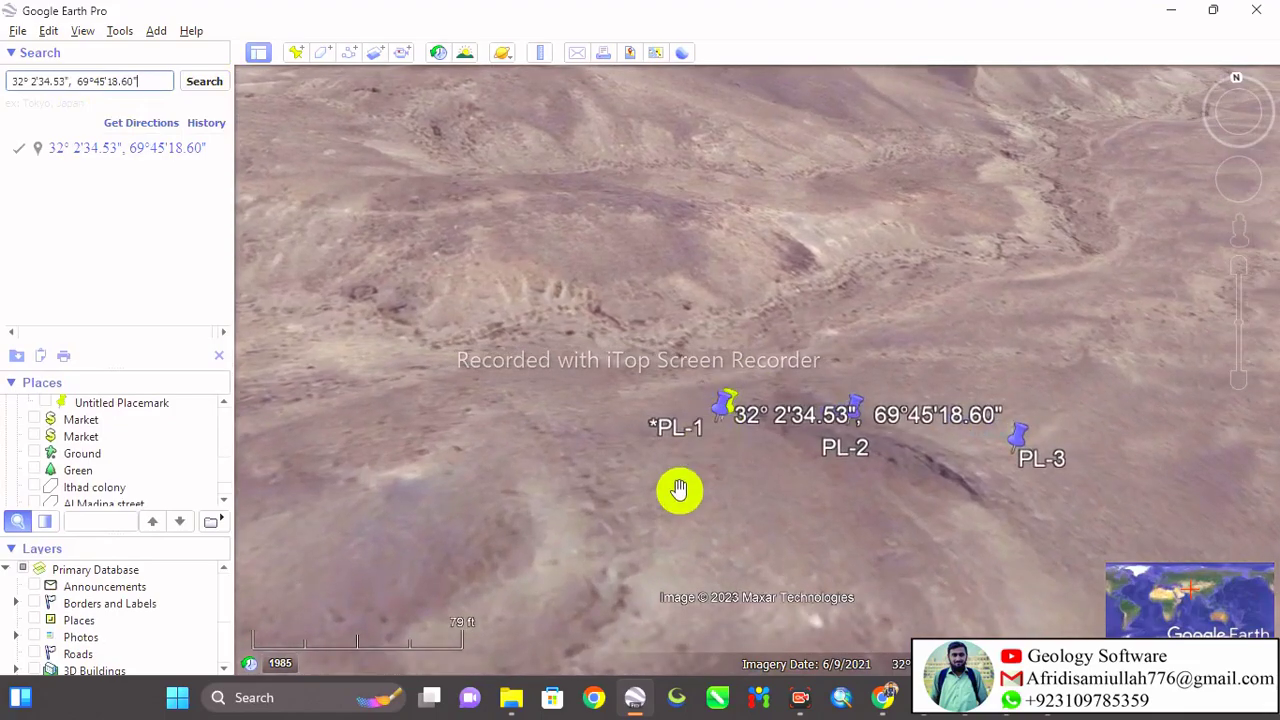
scroll(646, 454, "down", 3)
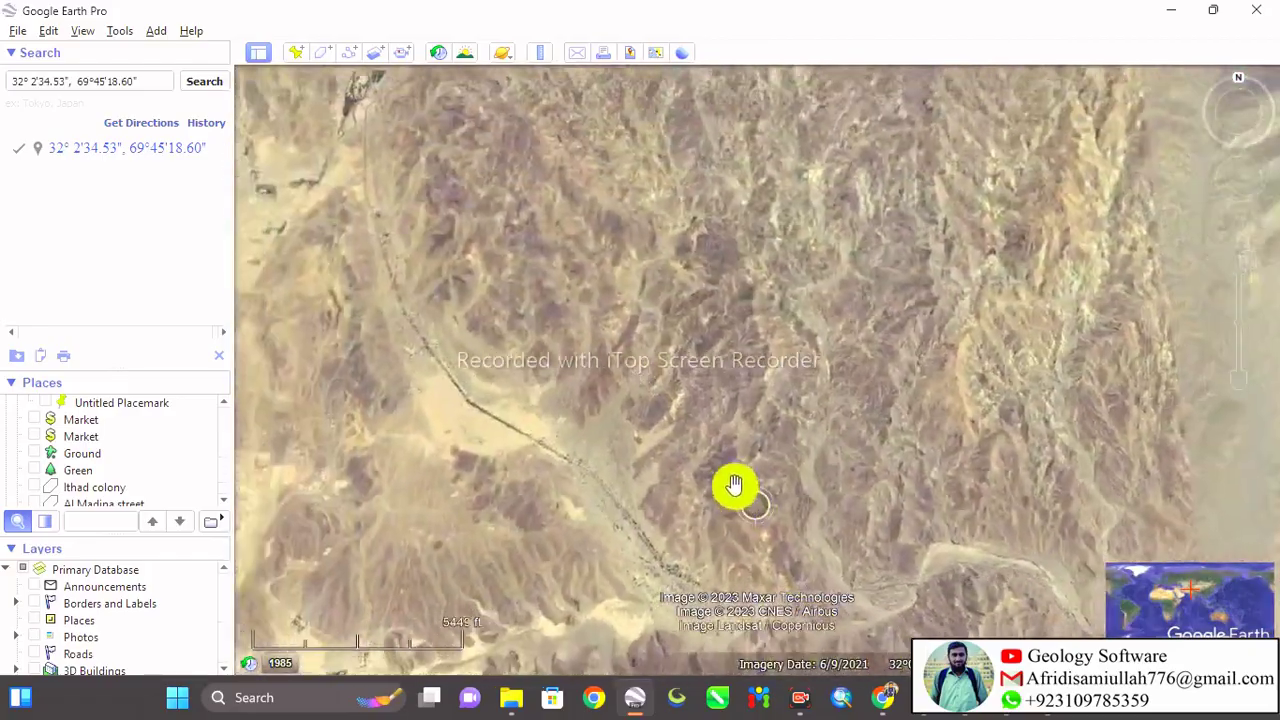
scroll(701, 413, "down", 3)
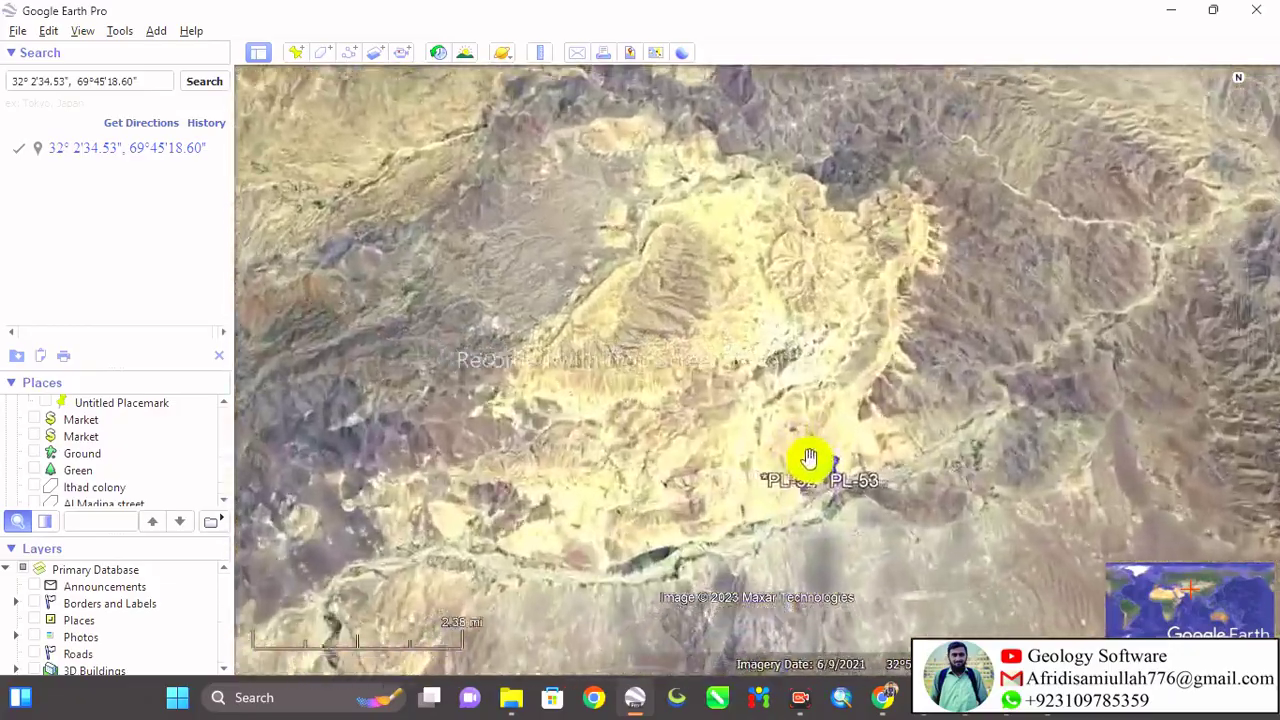
Step: Switch to the Palynostratigraphy Analysis workbook in Excel and copy the coordinates of sample *PL-52 from cell B53
scroll(840, 492, "down", 5)
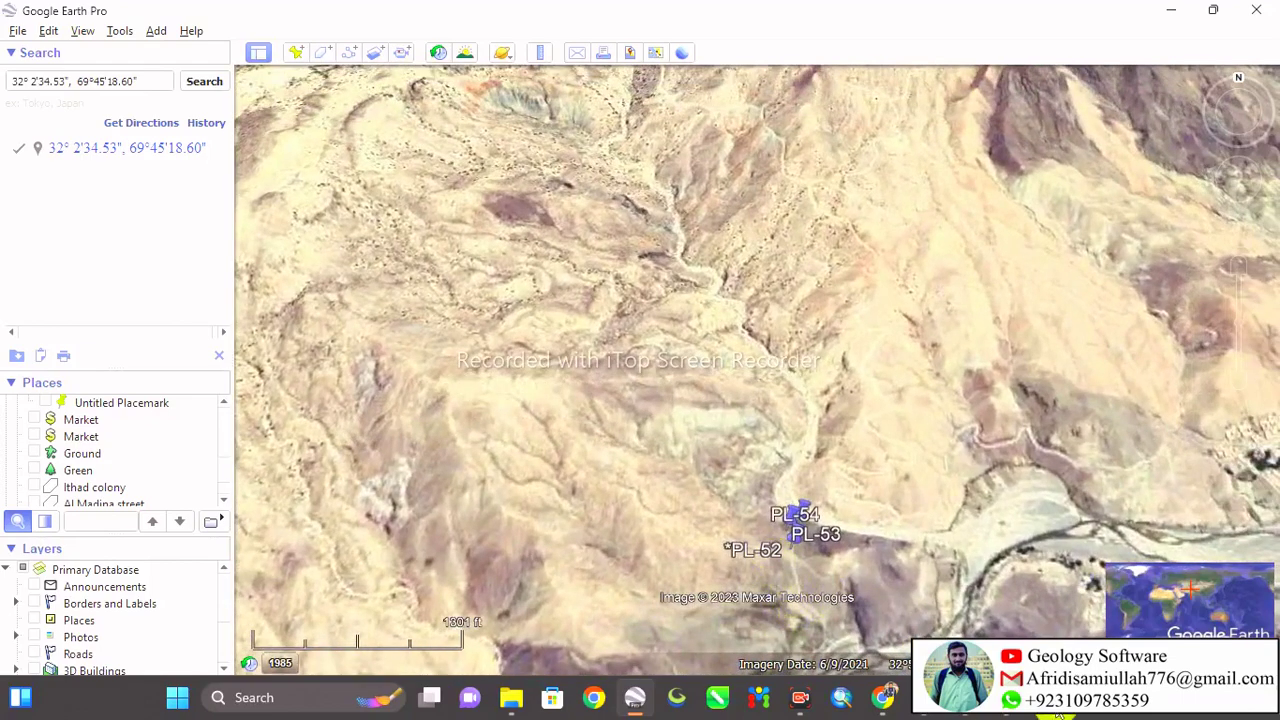
mouse_move(1056, 697)
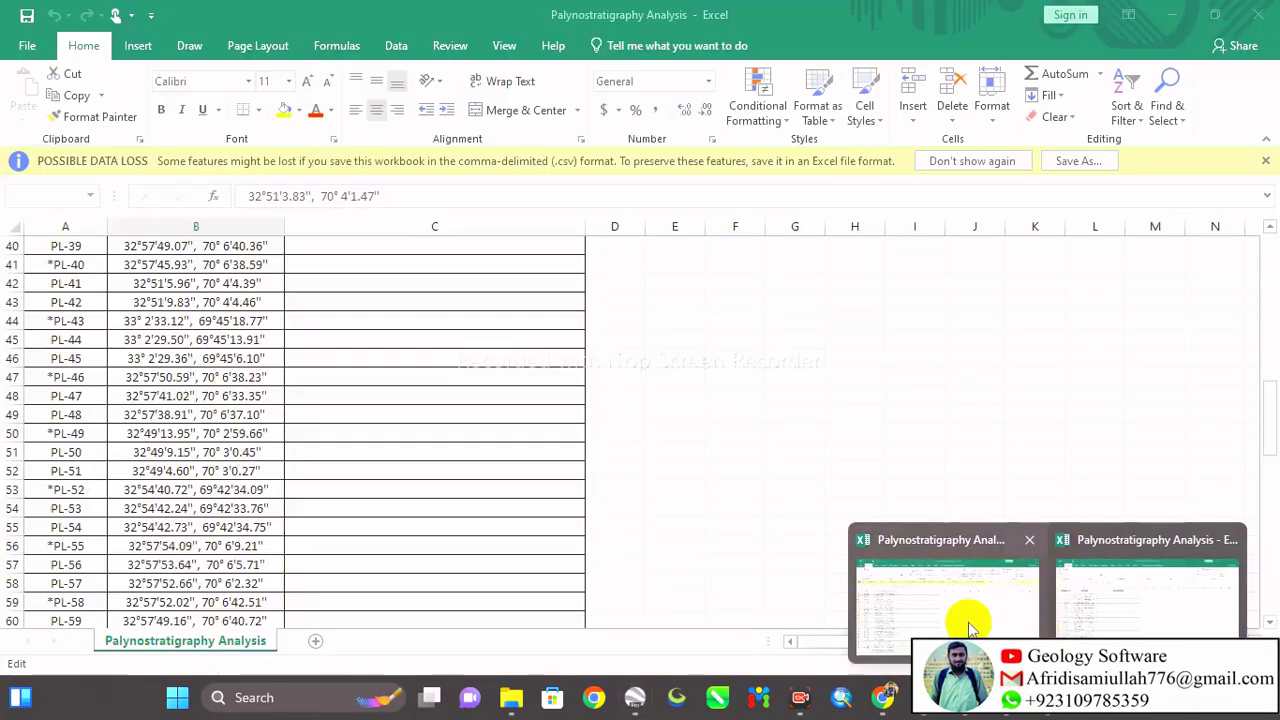
left_click(966, 616)
scroll(117, 512, "down", 2)
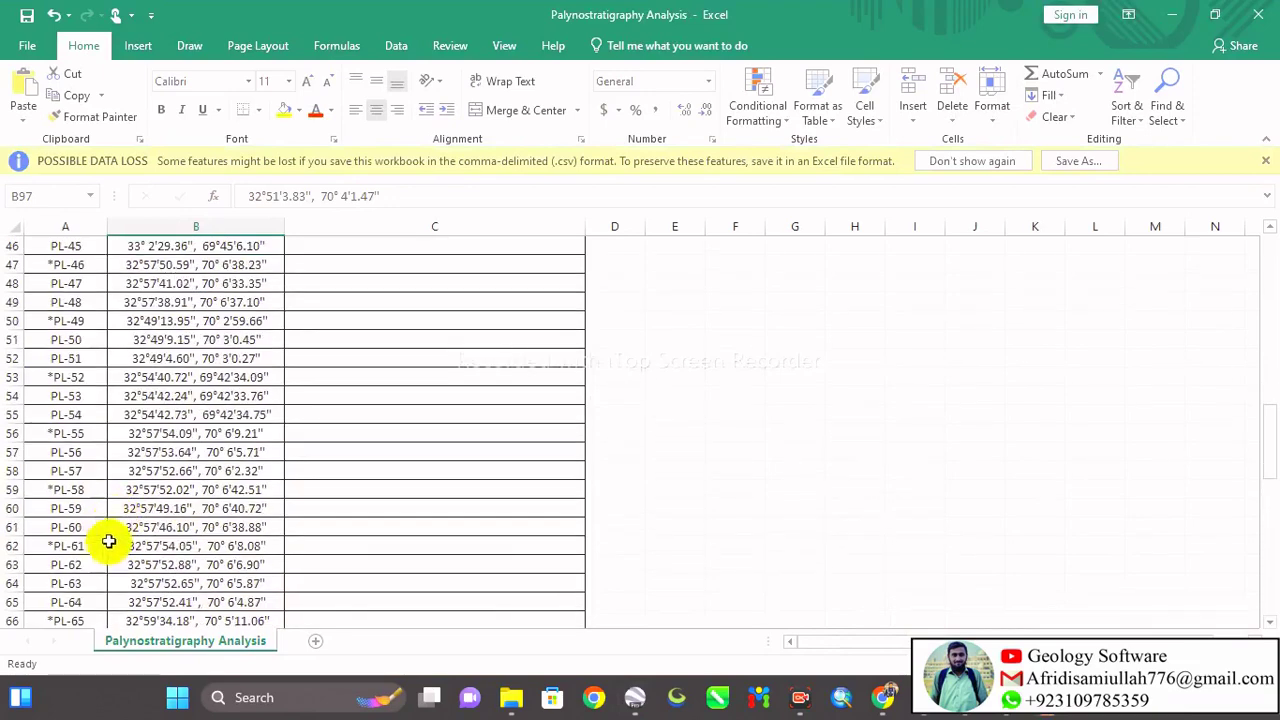
double_click(123, 377)
left_click_drag(286, 381, 123, 377)
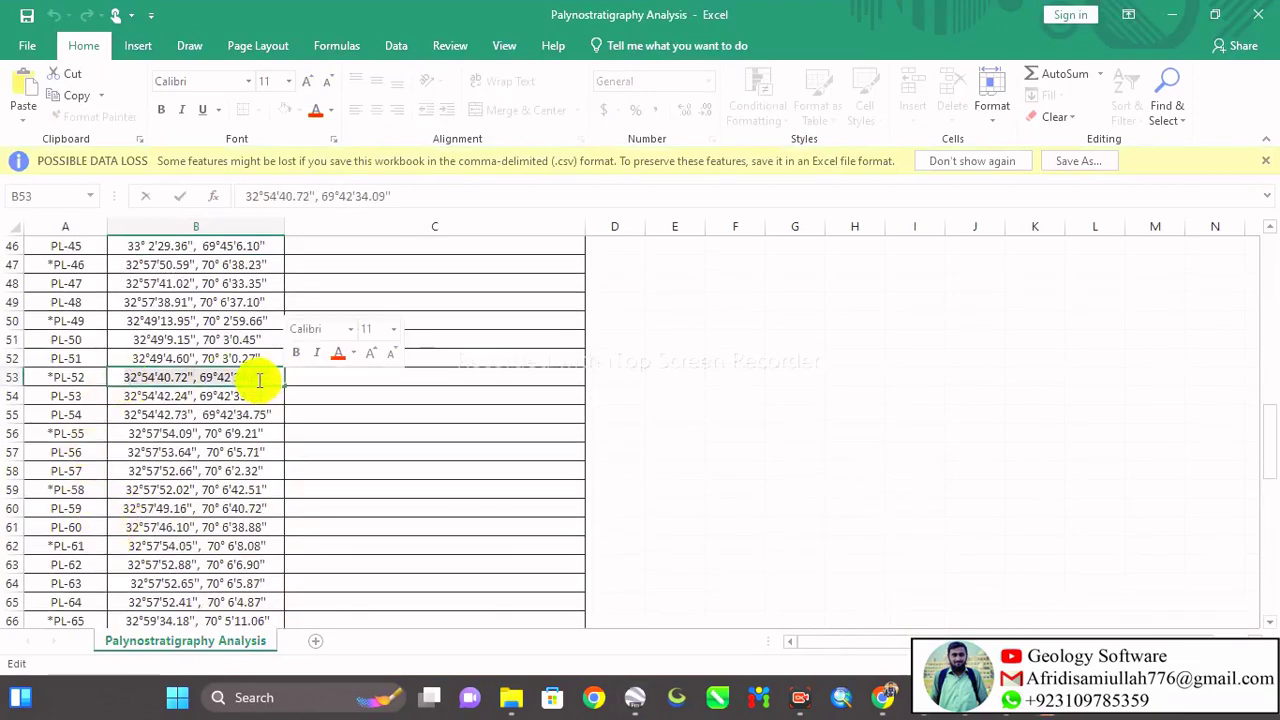
right_click(257, 377)
left_click(300, 414)
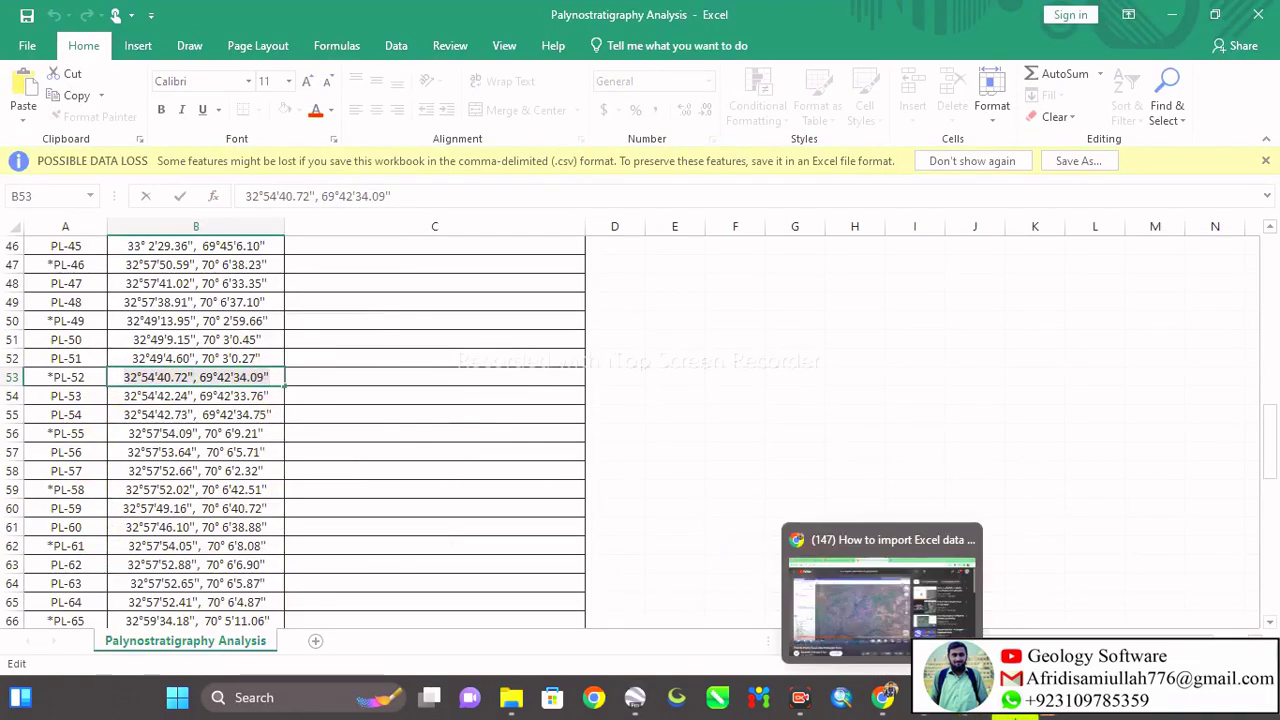
Step: Return to Google Earth Pro, search for the copied coordinates 32°54'40.72", 69°42'34.09" and view their location among the PL placemarks
left_click(638, 697)
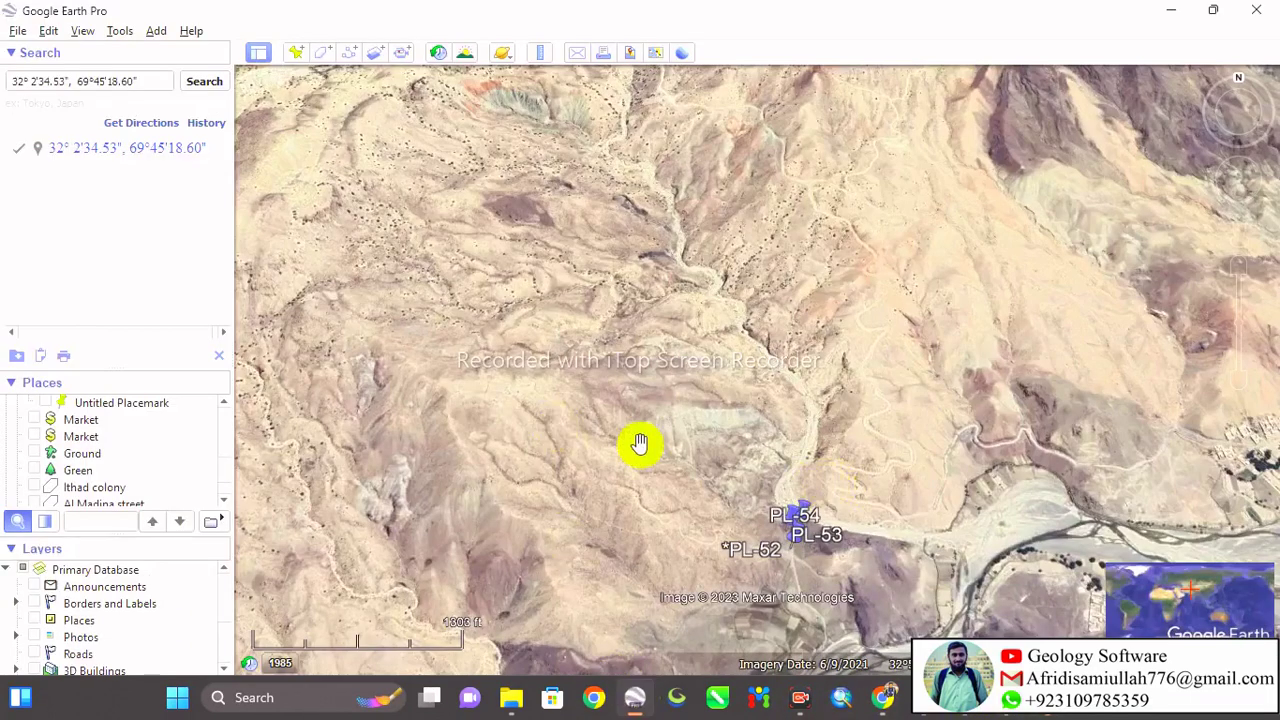
left_click_drag(140, 81, 9, 82)
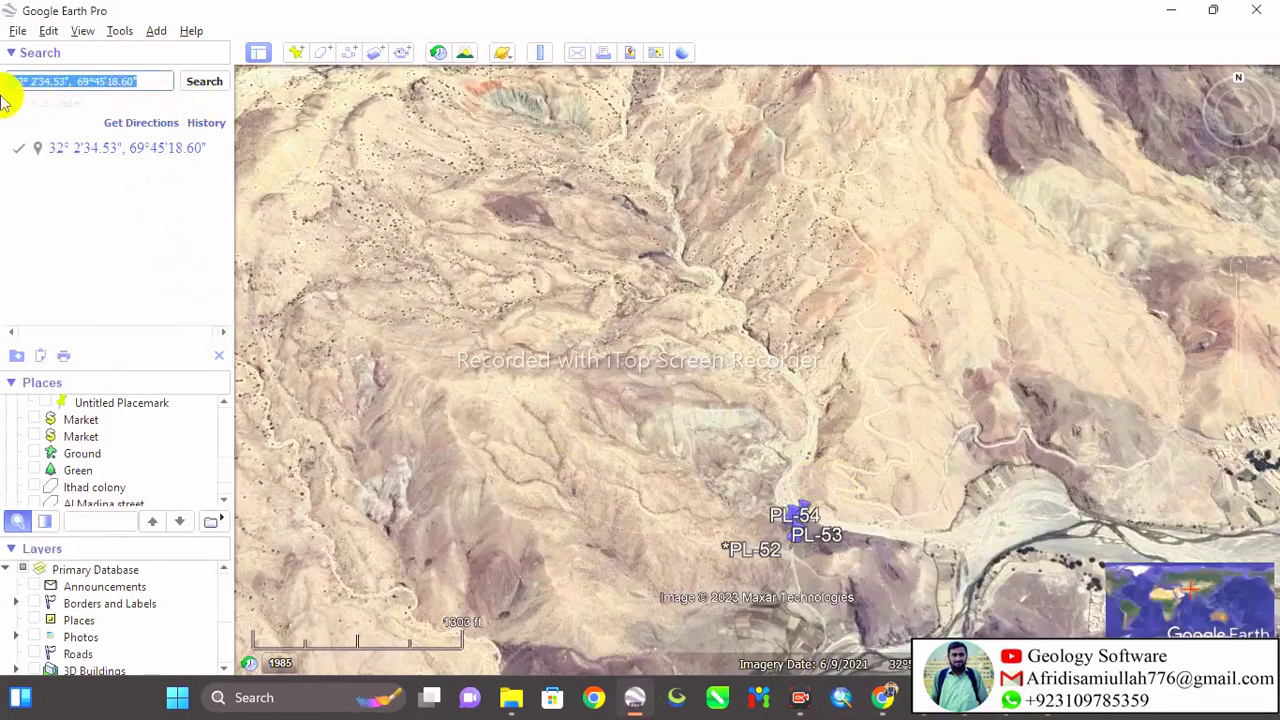
key("BackSpace")
right_click(148, 86)
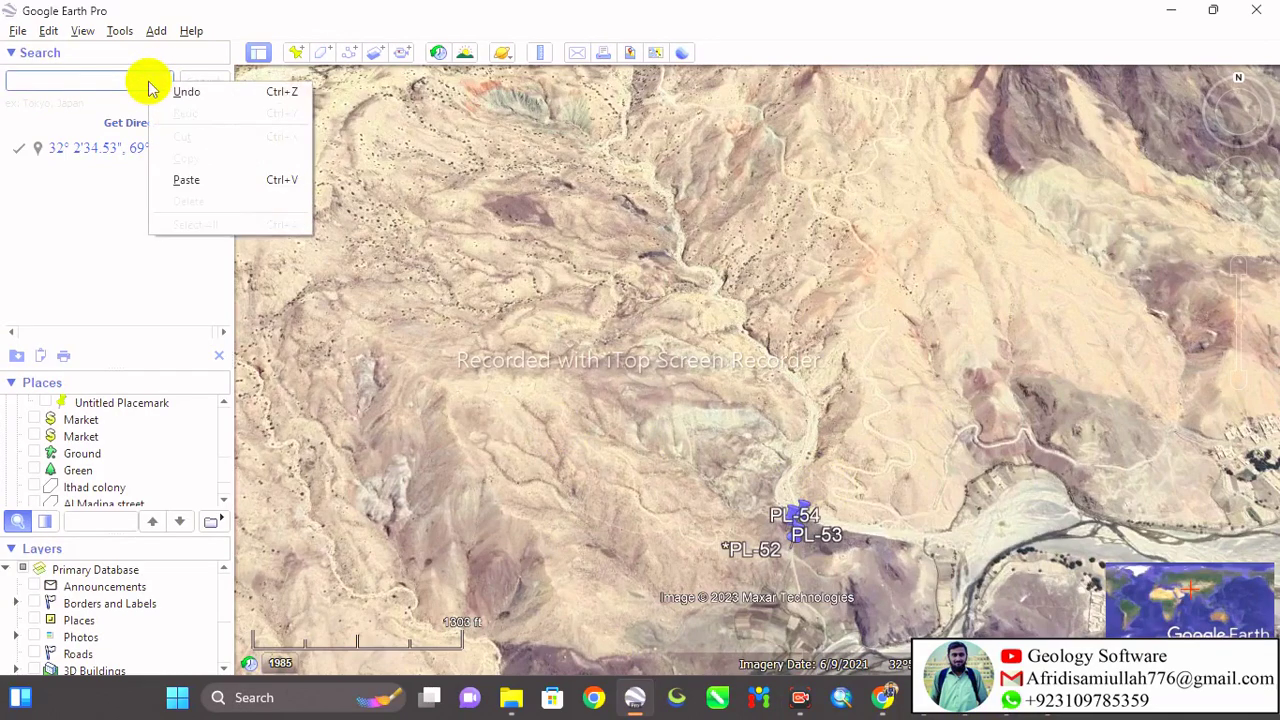
left_click(194, 180)
left_click(205, 84)
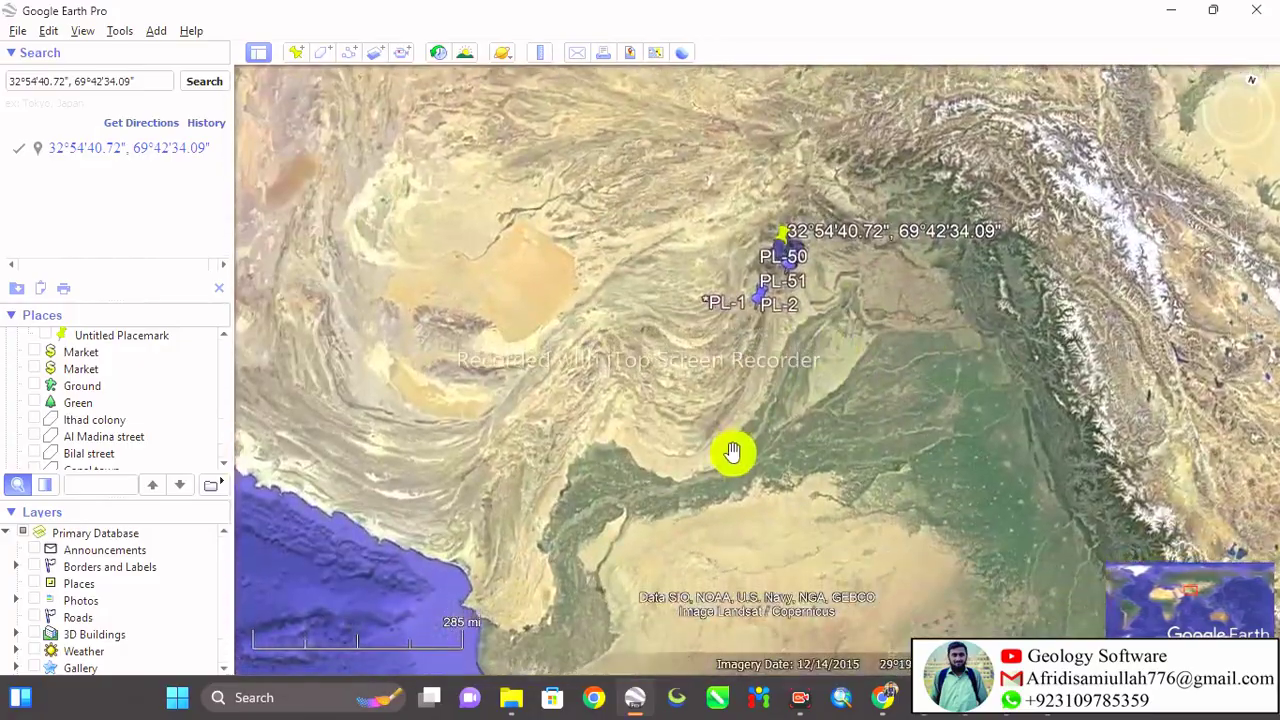
scroll(766, 477, "up", 2)
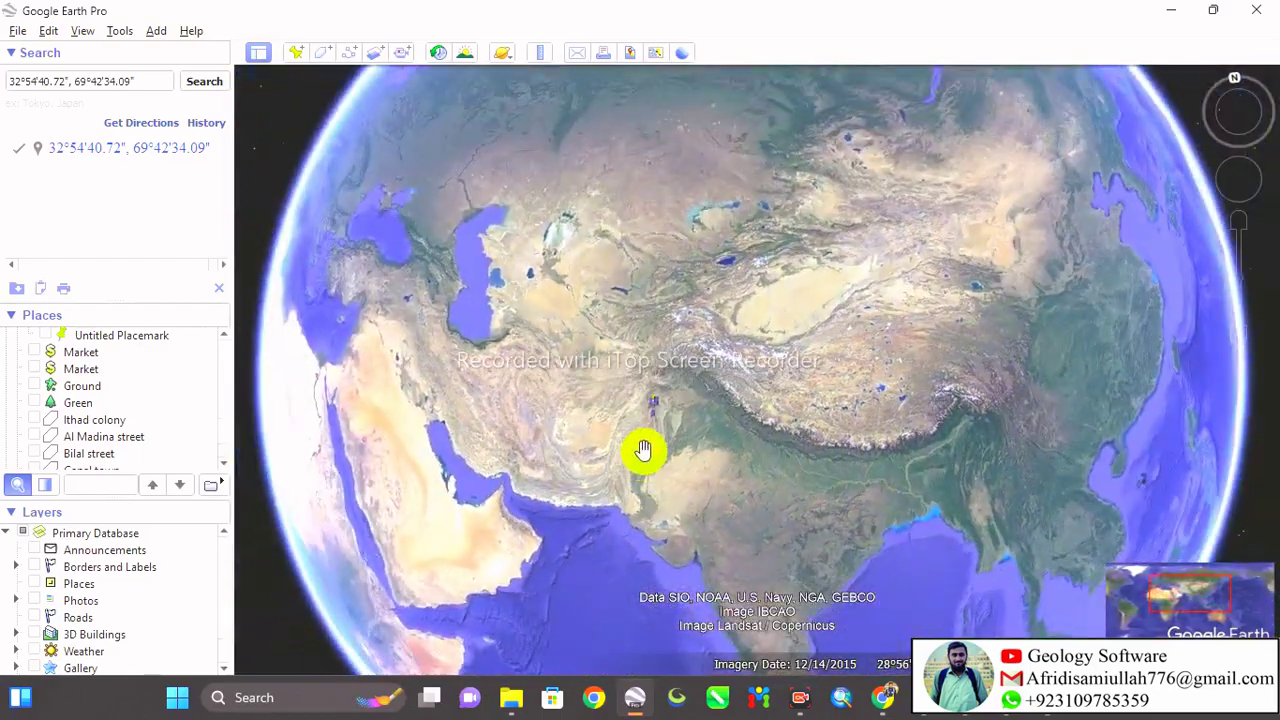
left_click_drag(789, 380, 793, 323)
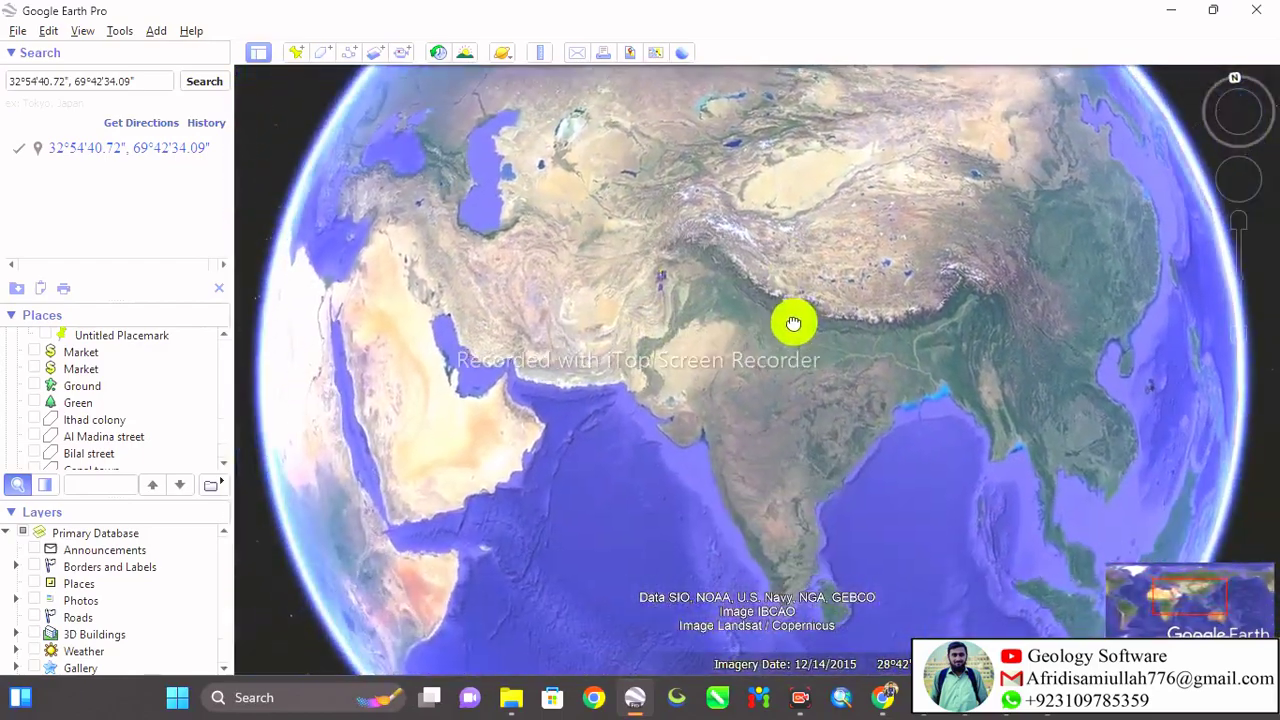